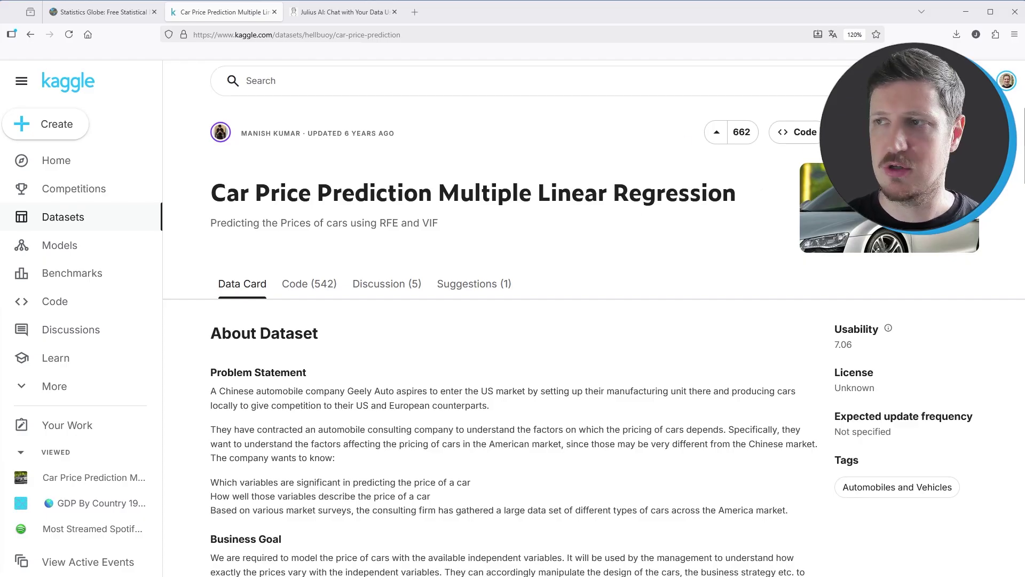
# - Download the car price prediction dataset as a zip and show the archive in the Downloads folder with the browser minimized
pyautogui.click(850, 132)
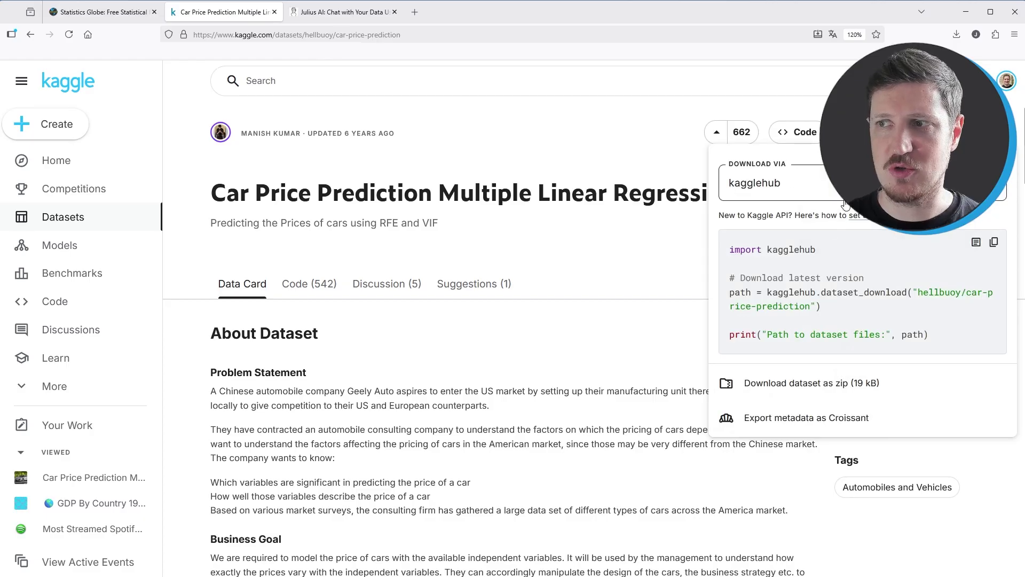
pyautogui.click(789, 390)
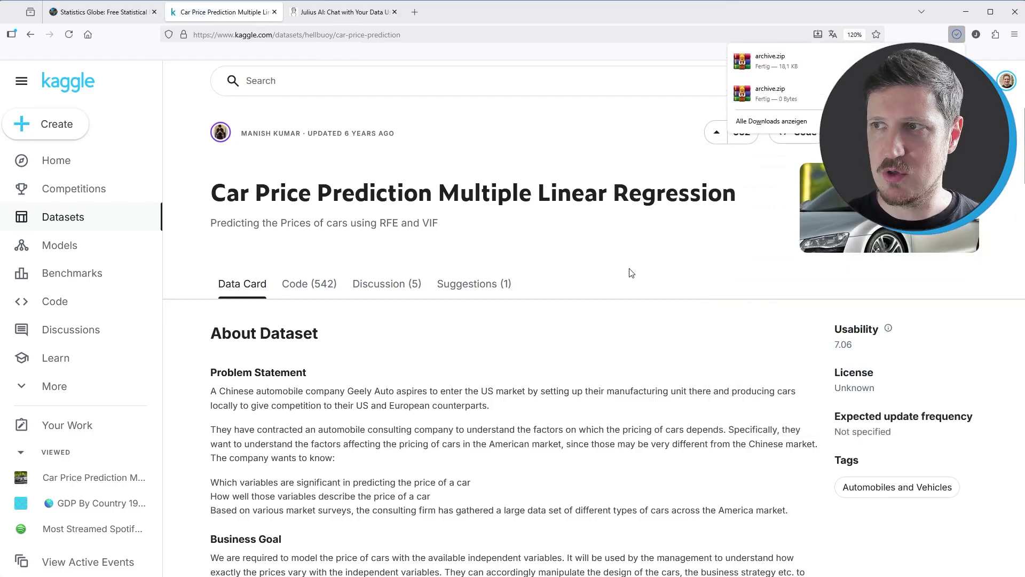
pyautogui.click(951, 61)
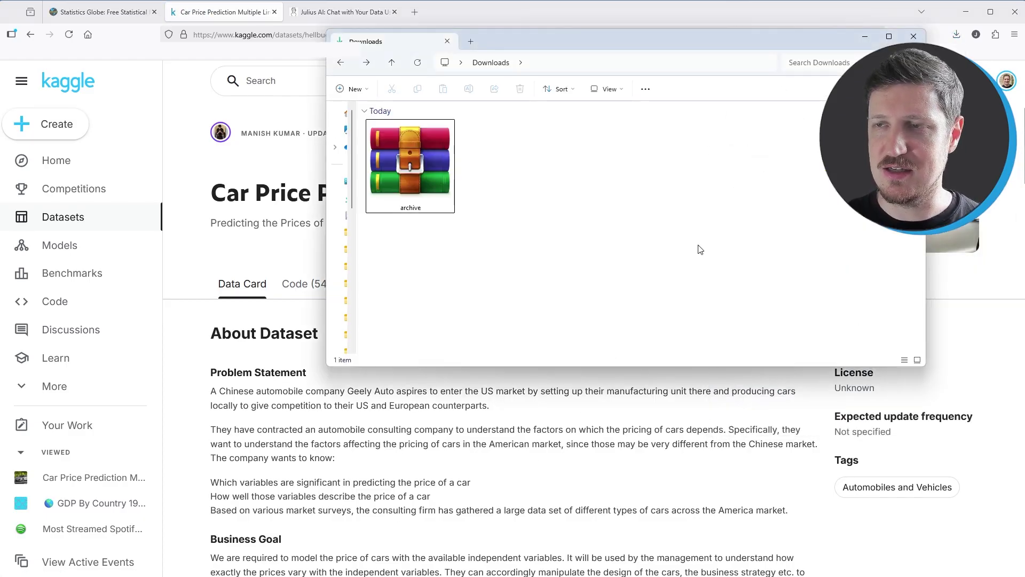
pyautogui.click(965, 11)
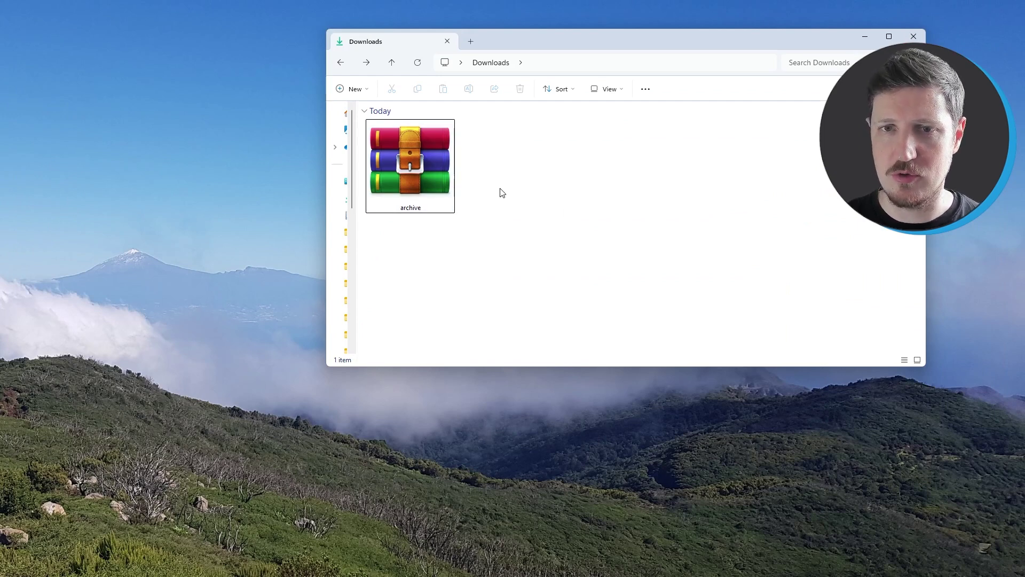
# - Extract the downloaded archive with WinRAR directly into the Downloads folder
pyautogui.click(438, 161)
pyautogui.rightClick(427, 161)
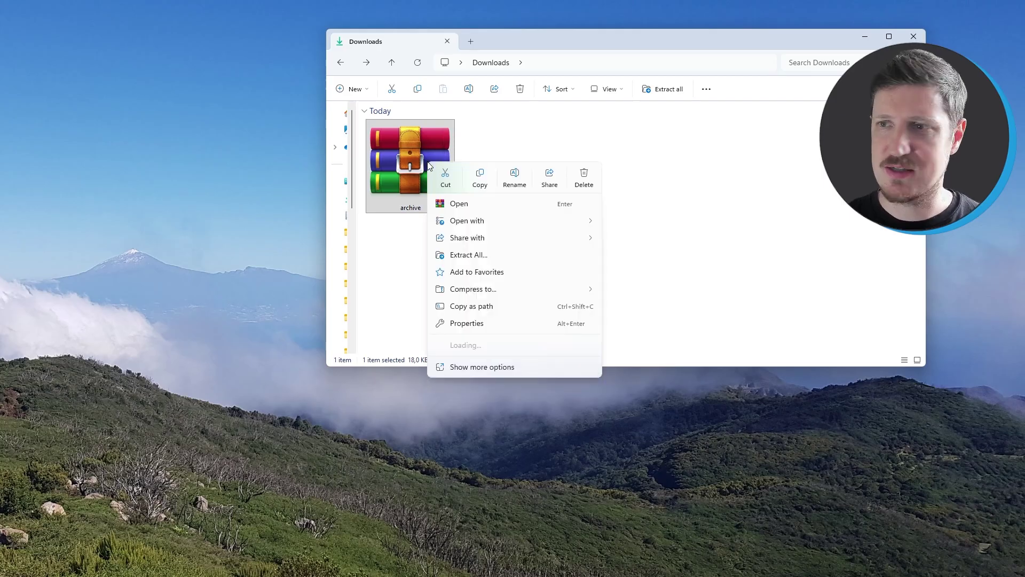
pyautogui.moveTo(517, 361)
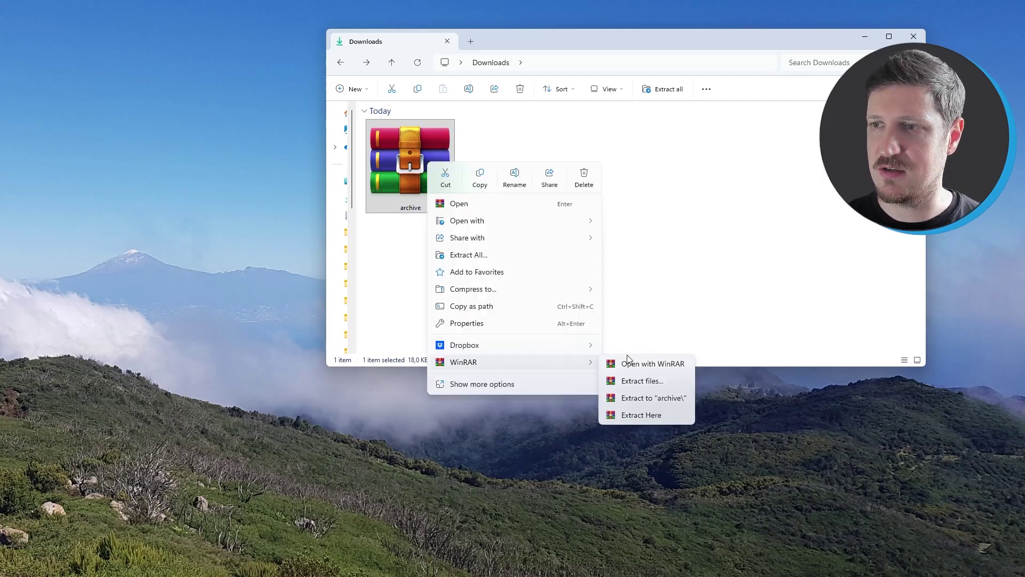
pyautogui.click(639, 416)
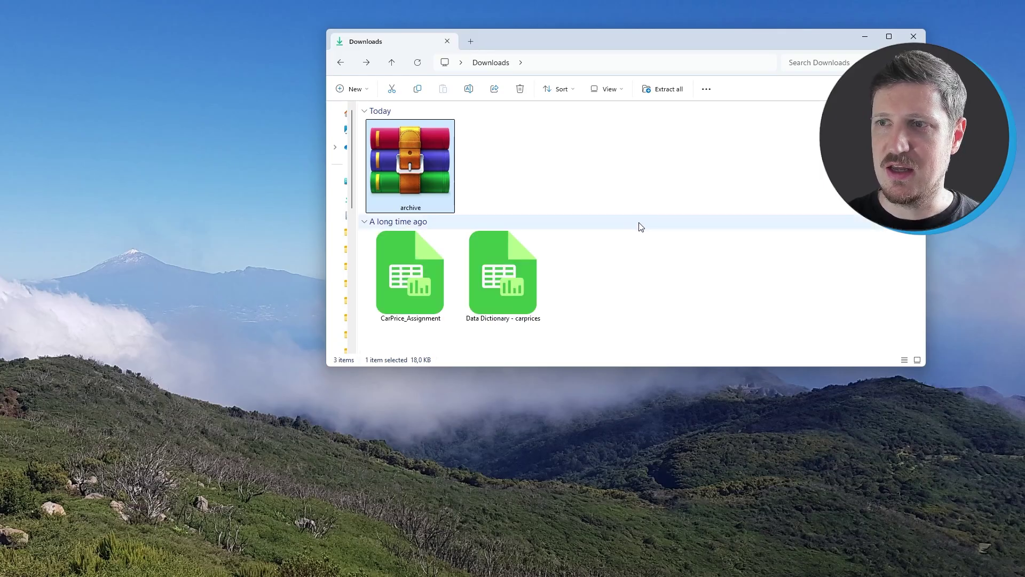
# - Open the extracted CarPrice_Assignment file in LibreOffice Calc, accepting the import settings
pyautogui.click(410, 273)
pyautogui.moveTo(671, 268); pyautogui.dragTo(432, 310)
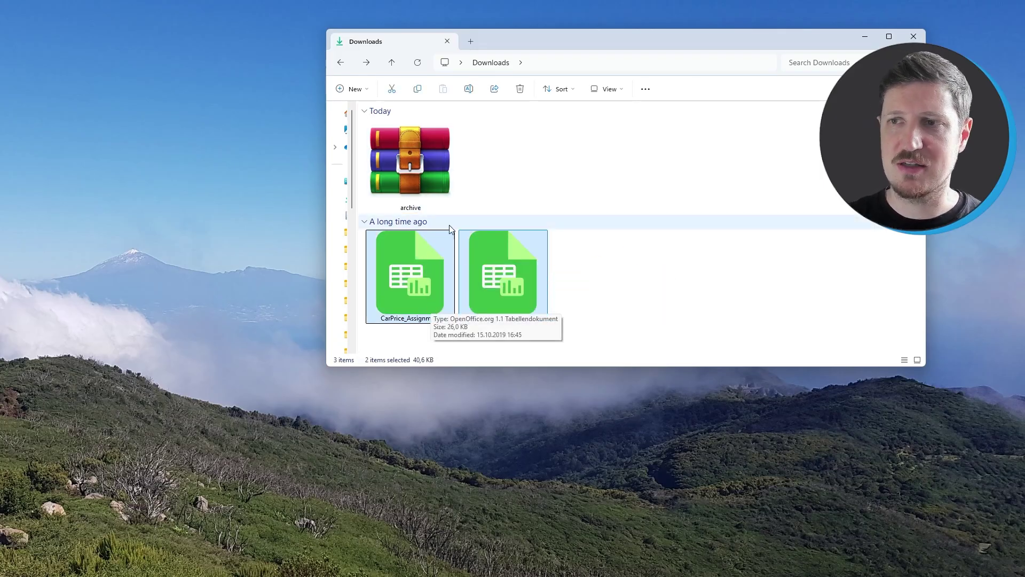
pyautogui.click(418, 287)
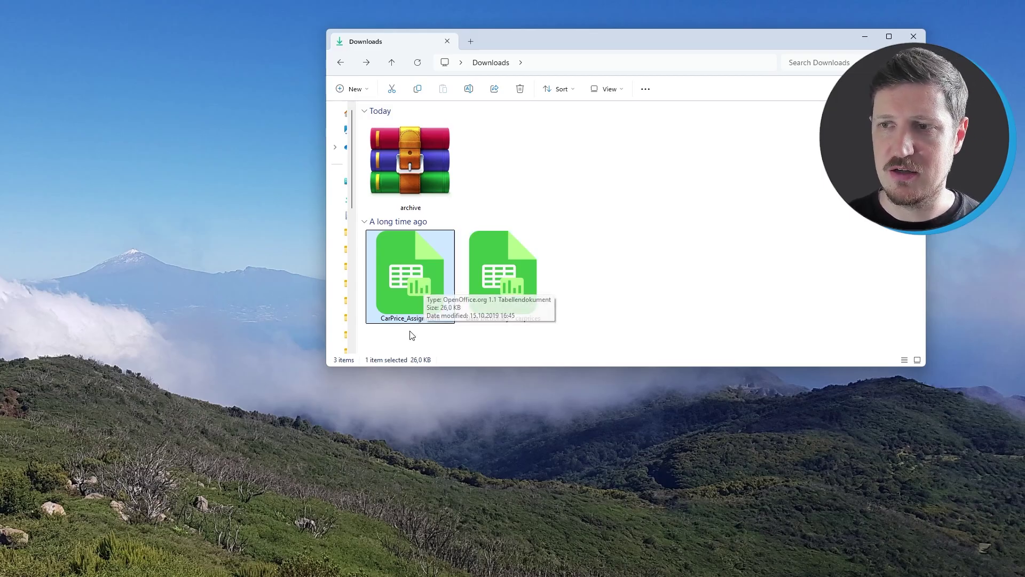
pyautogui.doubleClick(420, 271)
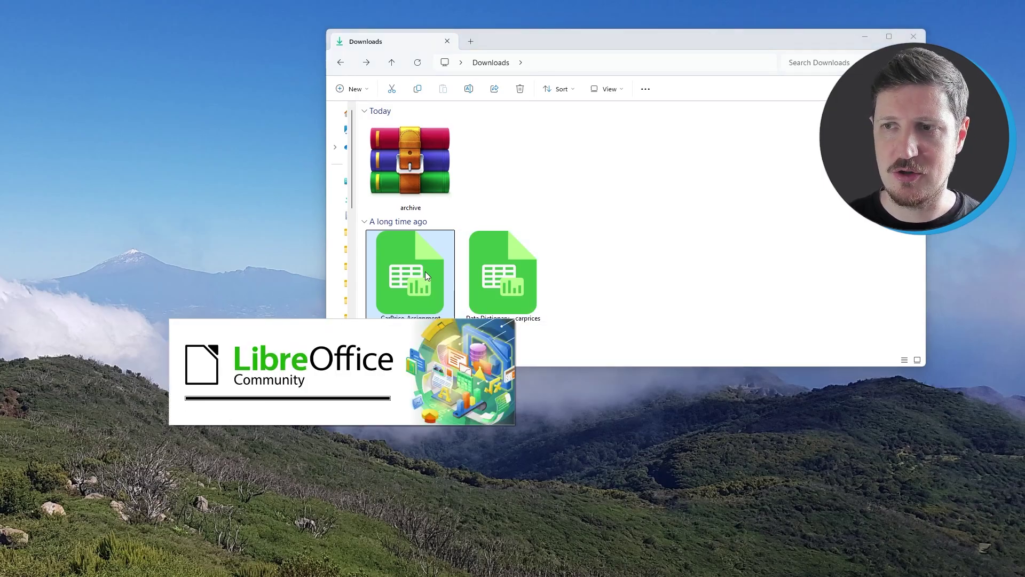
pyautogui.click(393, 520)
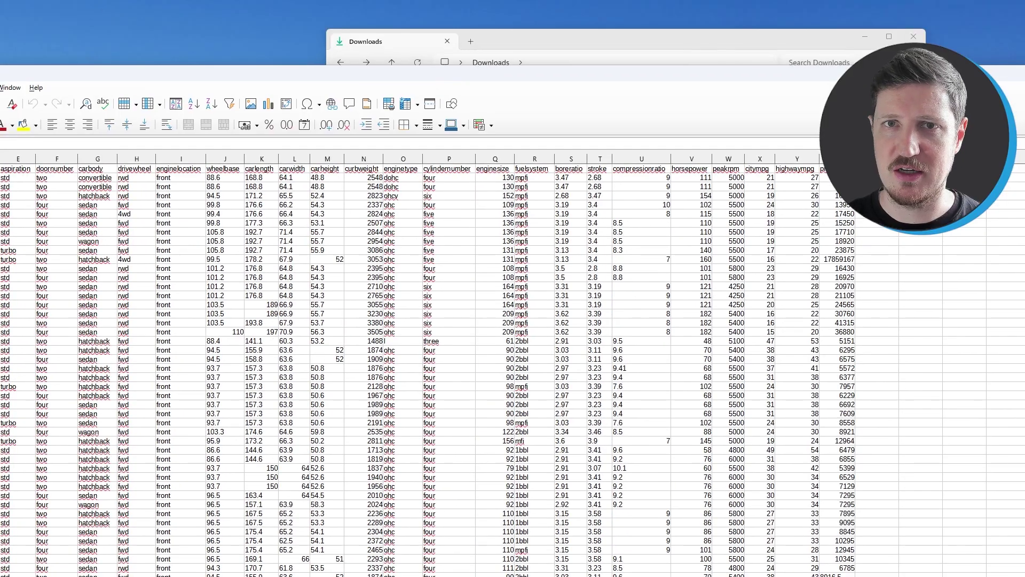
# - Examine the columns of the CarPrice_Assignment table across to the price column, and close the spreadsheet
pyautogui.moveTo(21, 72); pyautogui.dragTo(454, 64)
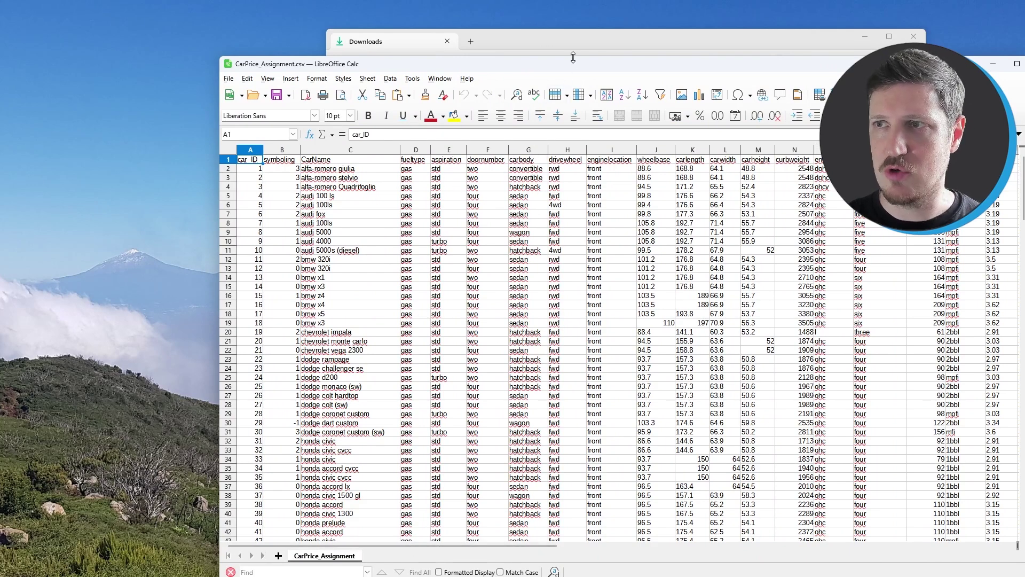
pyautogui.moveTo(578, 67); pyautogui.dragTo(349, 57)
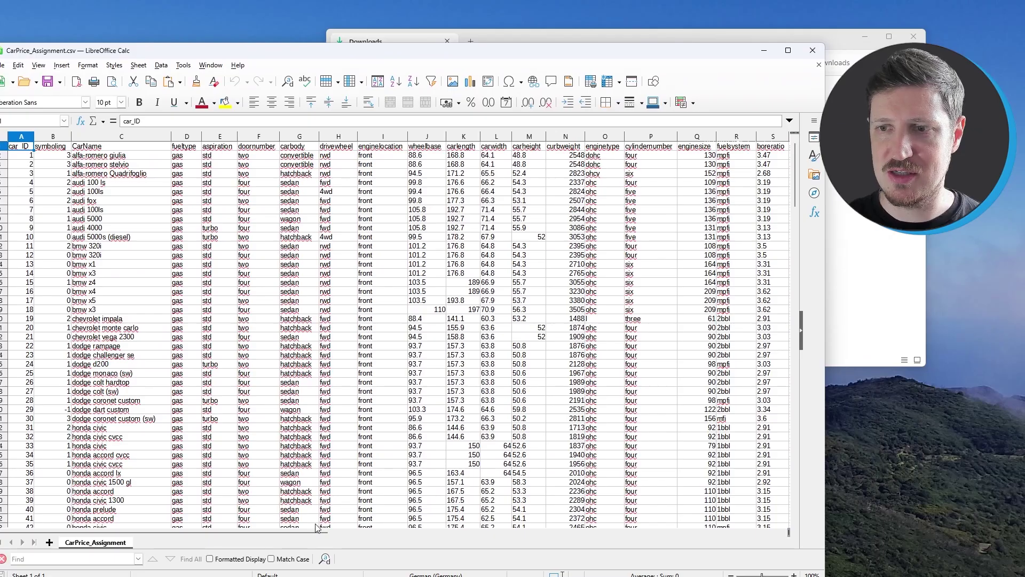
pyautogui.moveTo(312, 535); pyautogui.dragTo(550, 540)
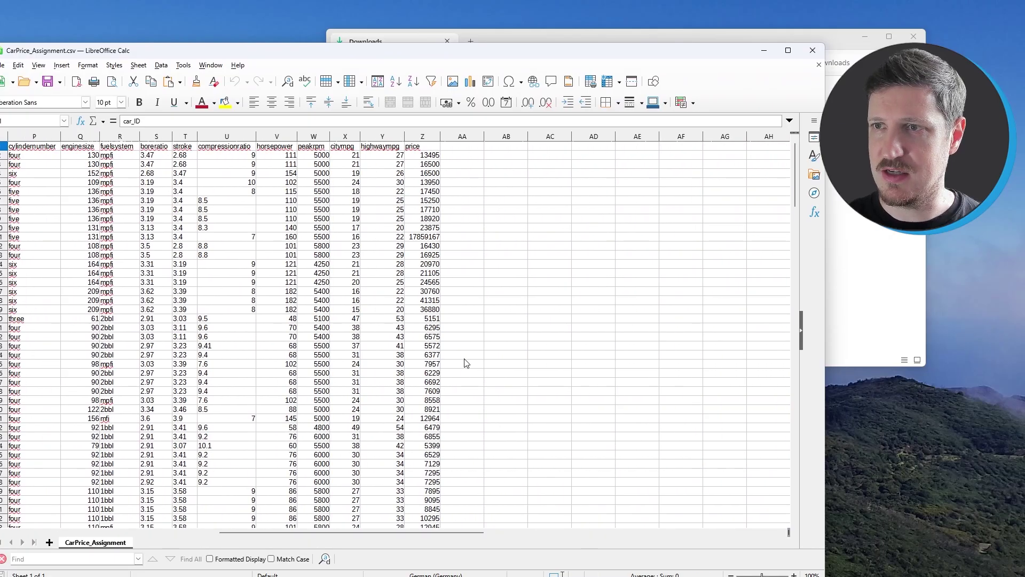
pyautogui.click(427, 140)
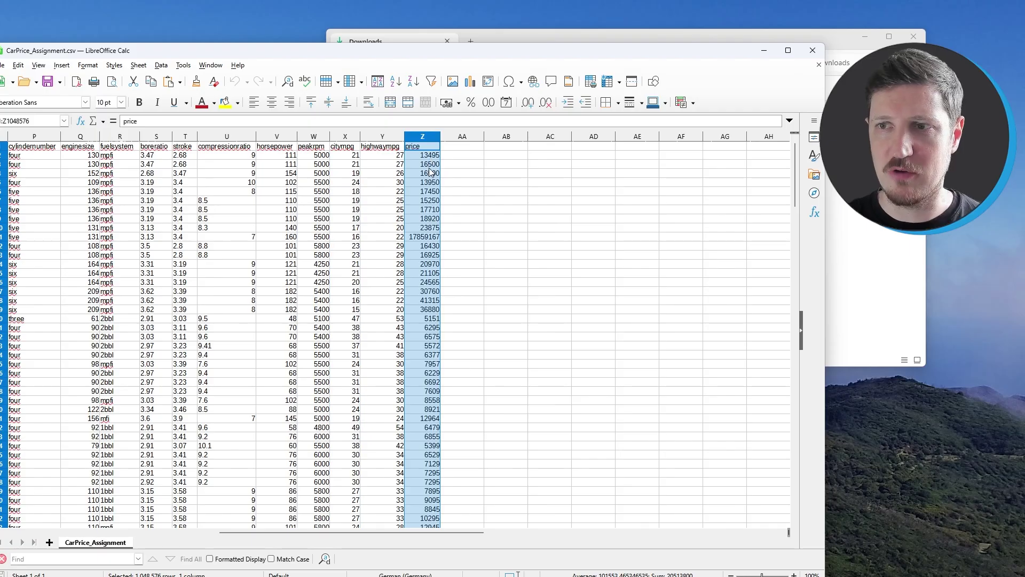
pyautogui.click(812, 50)
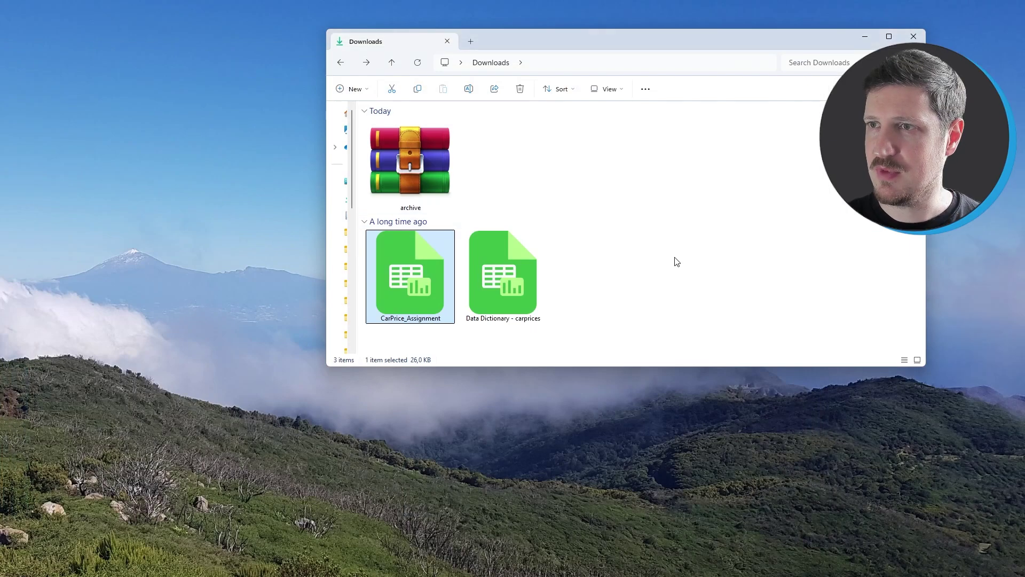
# - Open the Data Dictionary - carprices file, review the variable descriptions including price, and close it
pyautogui.doubleClick(517, 273)
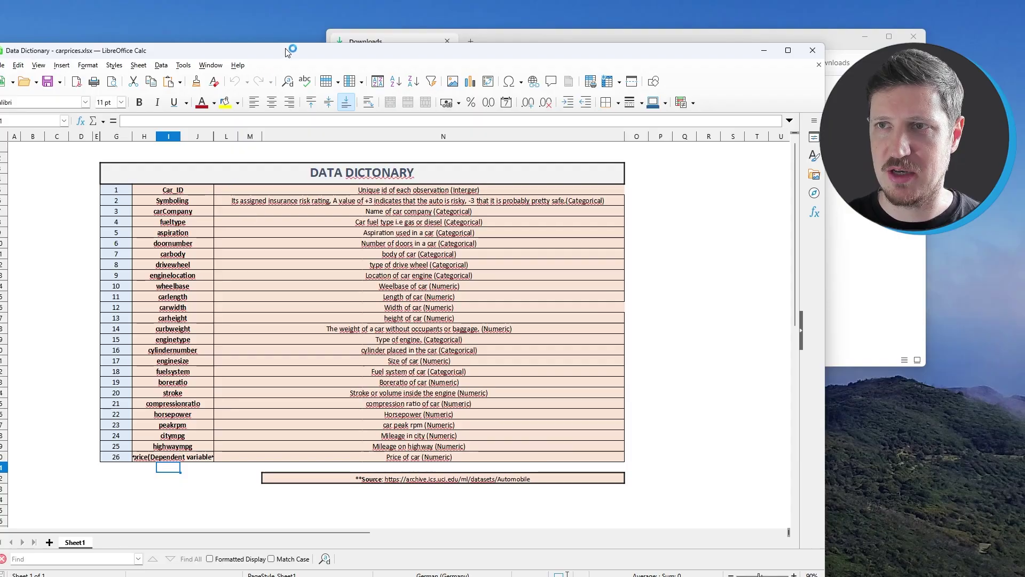
pyautogui.moveTo(287, 52); pyautogui.dragTo(469, 39)
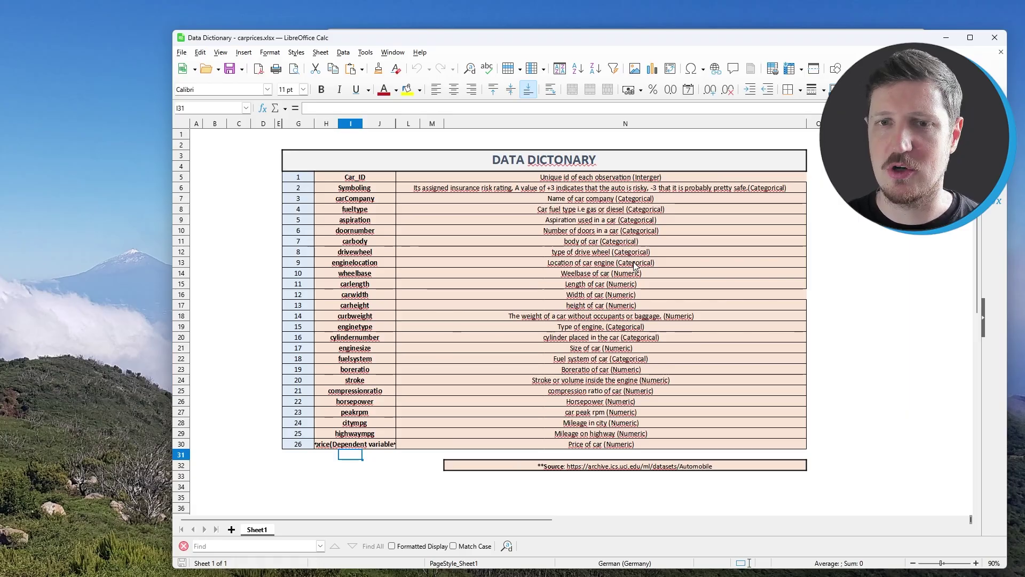
pyautogui.click(603, 446)
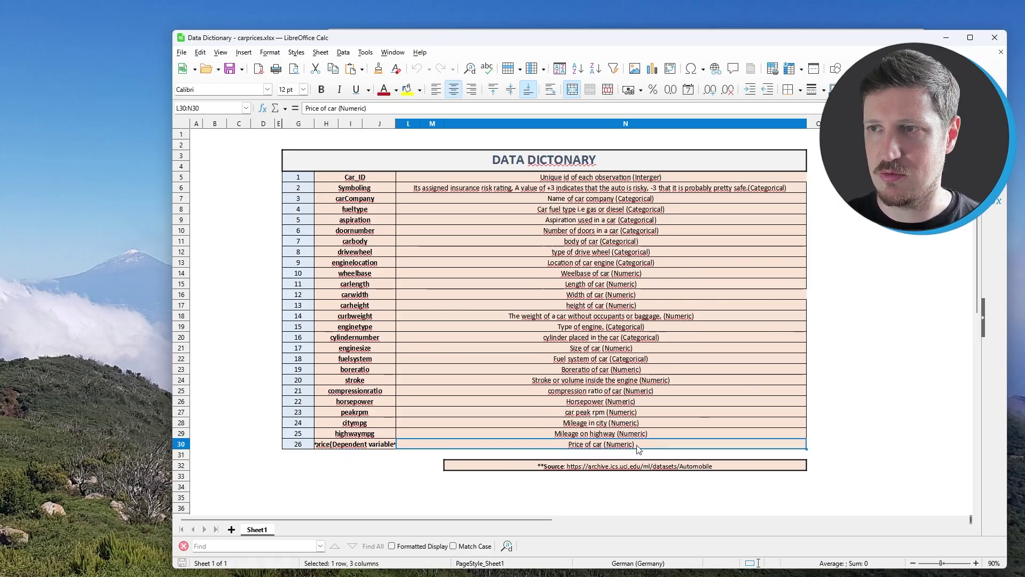
pyautogui.click(625, 241)
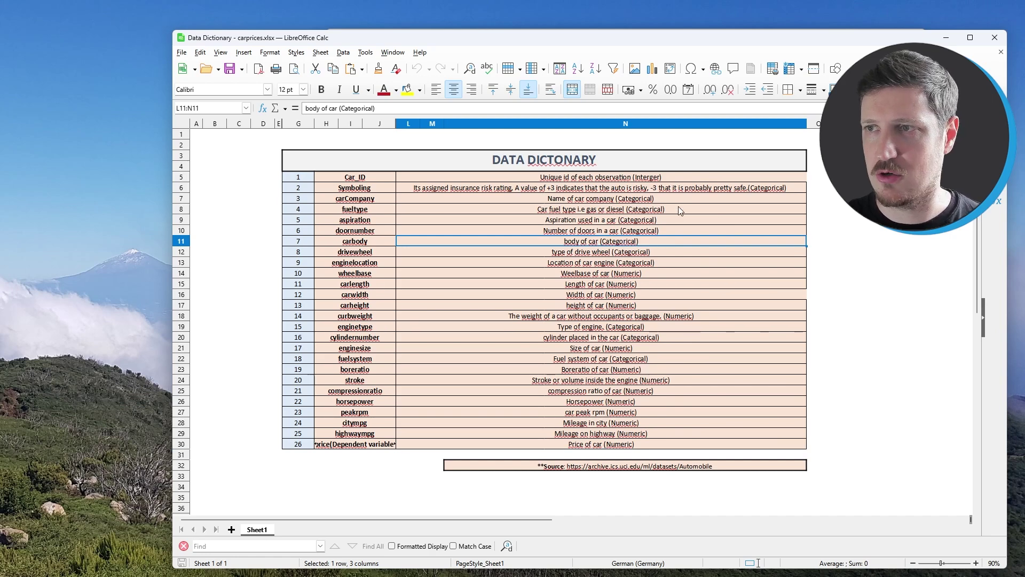
pyautogui.click(657, 179)
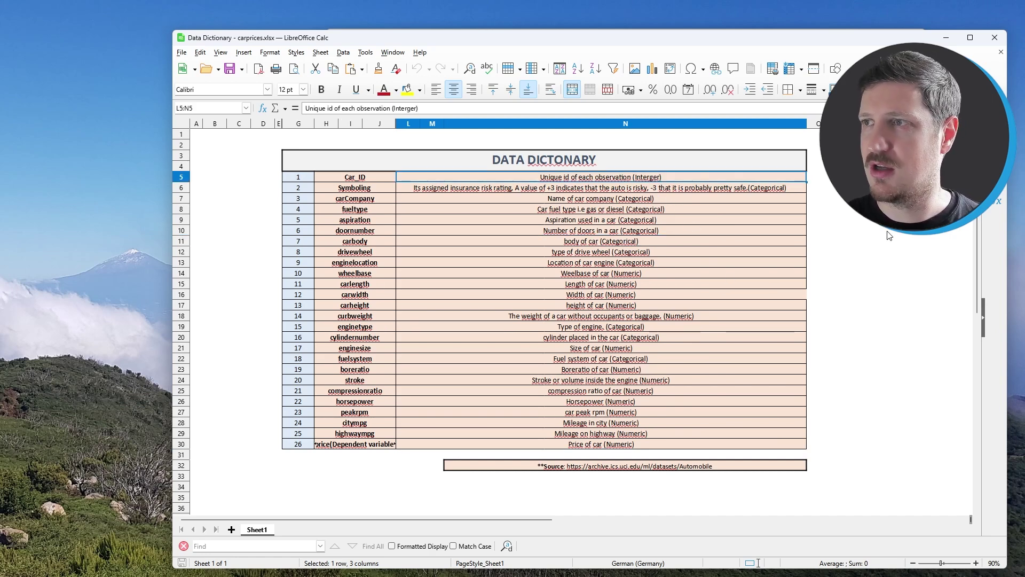
pyautogui.click(995, 38)
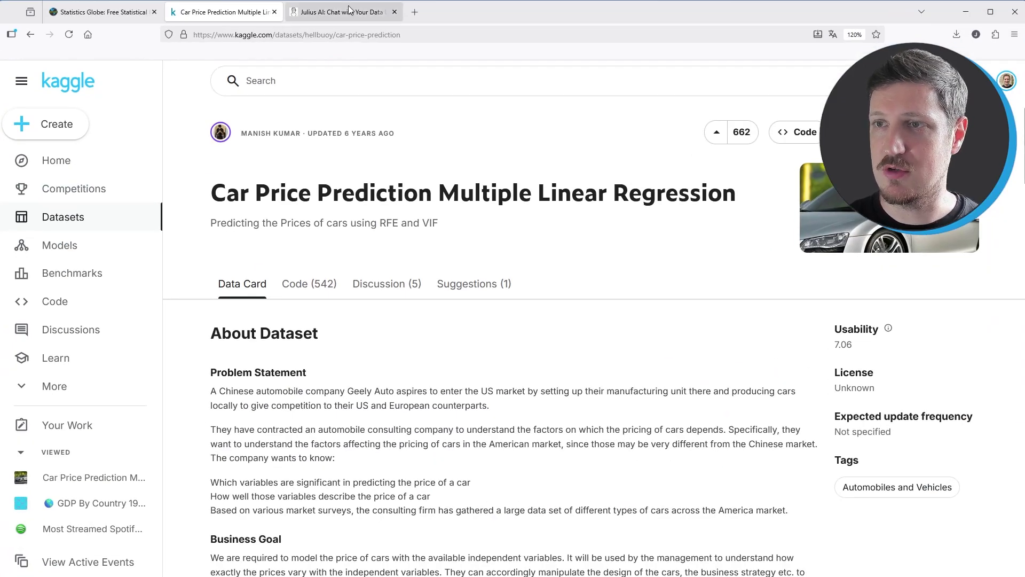
# - Switch to Julius AI in the browser and set the runtime to R
pyautogui.click(349, 12)
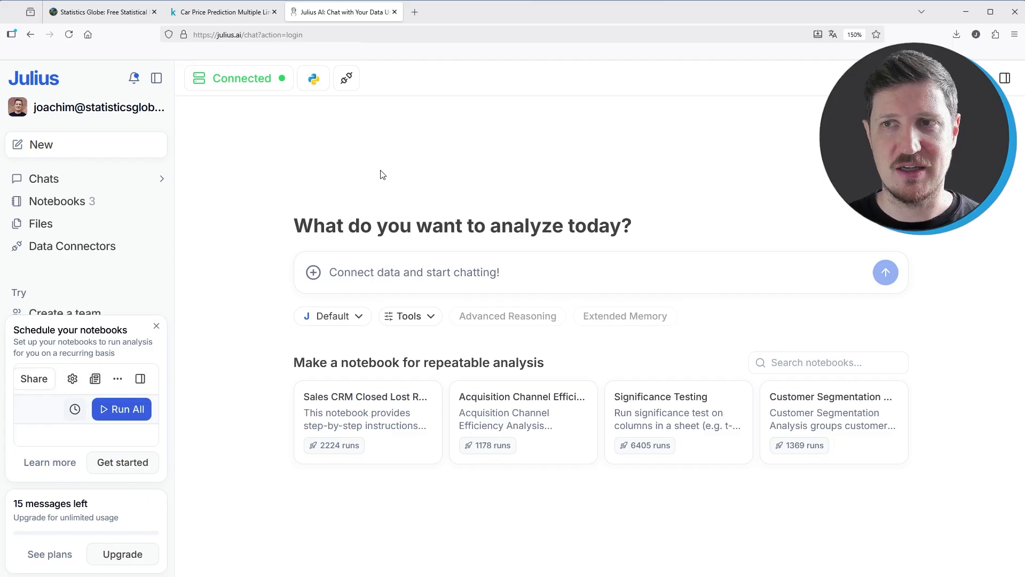
pyautogui.click(319, 84)
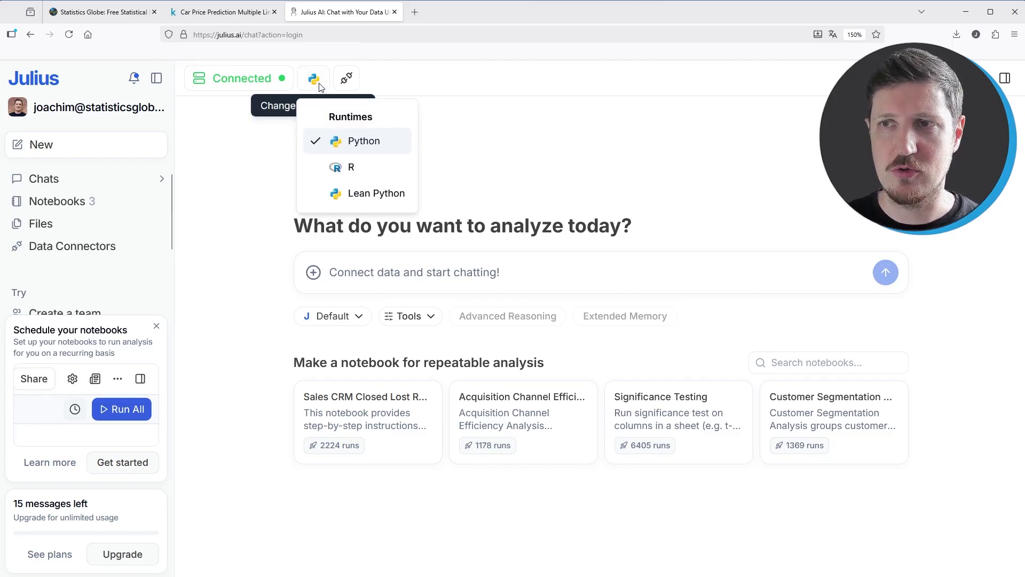
pyautogui.click(363, 174)
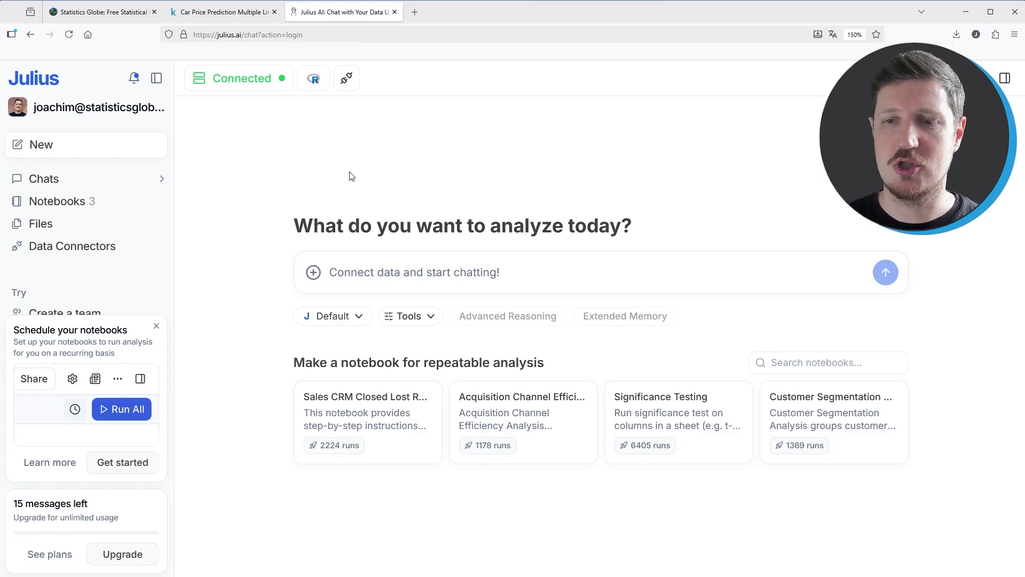
# - Attach CarPrice_Assignment.csv to the chat and send the prompt "Describe the dataset and return some interesting summary metrics"
pyautogui.press('super+e')
pyautogui.moveTo(596, 267); pyautogui.dragTo(315, 280)
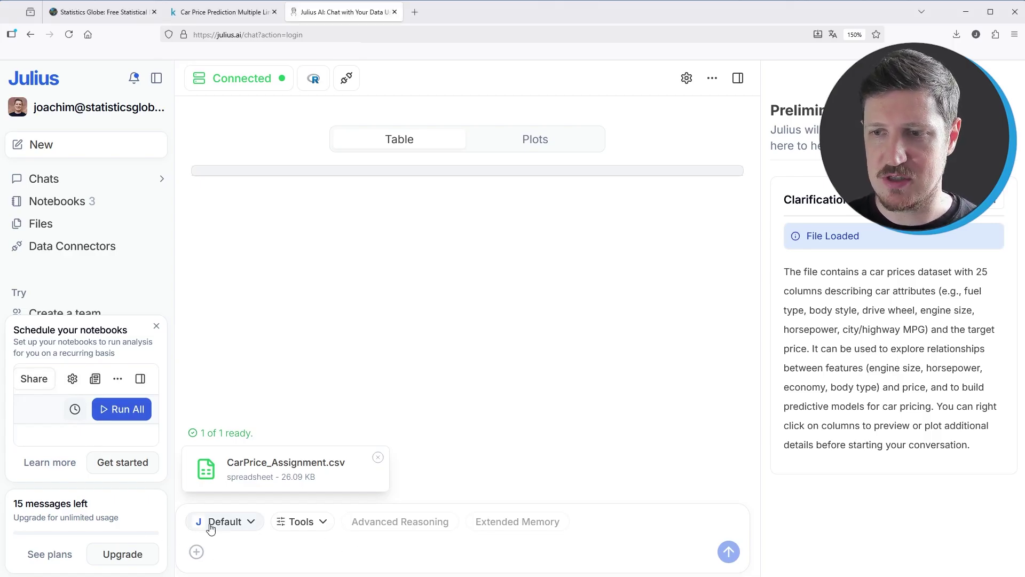
pyautogui.click(407, 557)
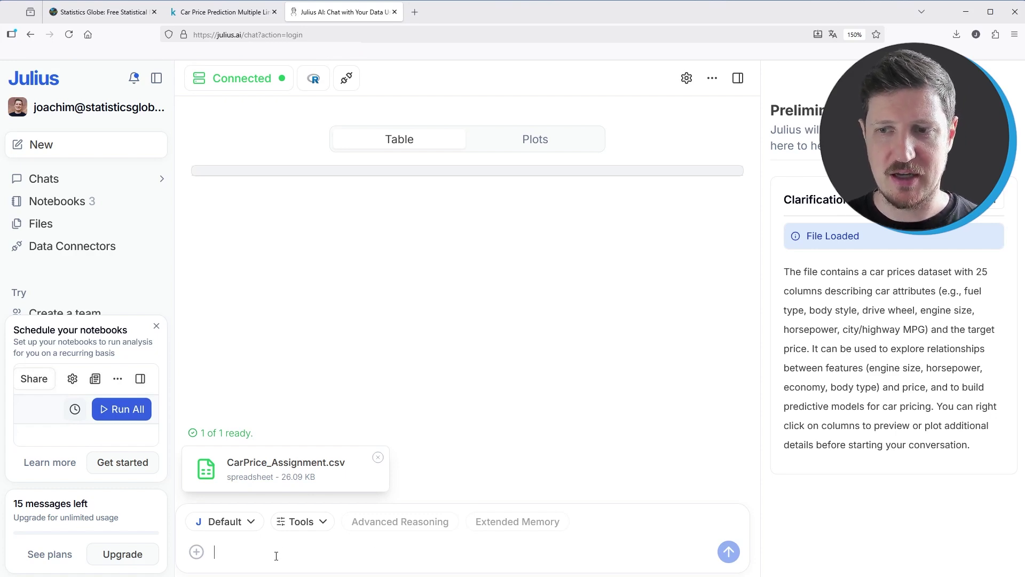
pyautogui.write('Describe the dataset and return some interesting summary metrics')
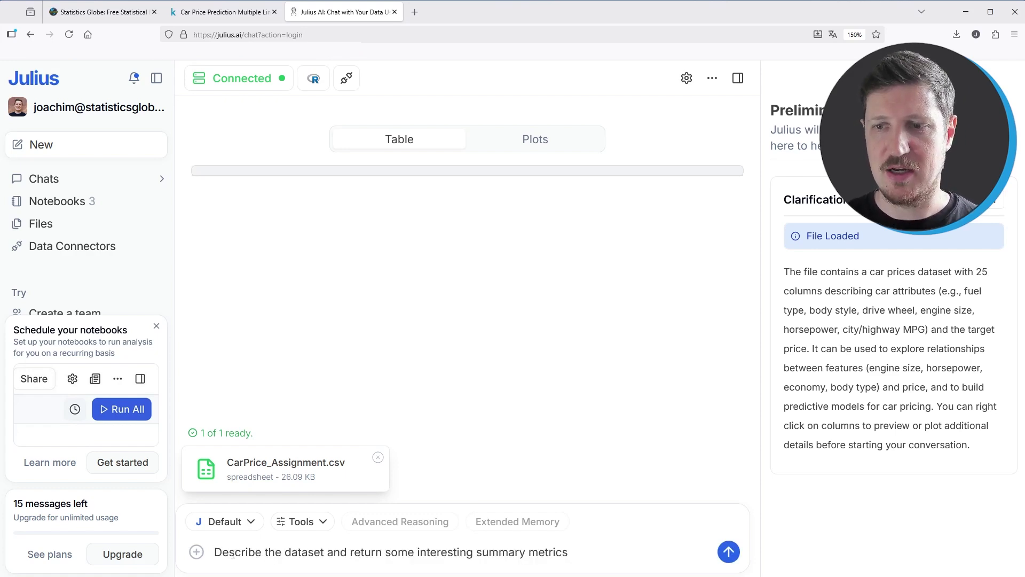
pyautogui.moveTo(215, 553); pyautogui.dragTo(357, 558)
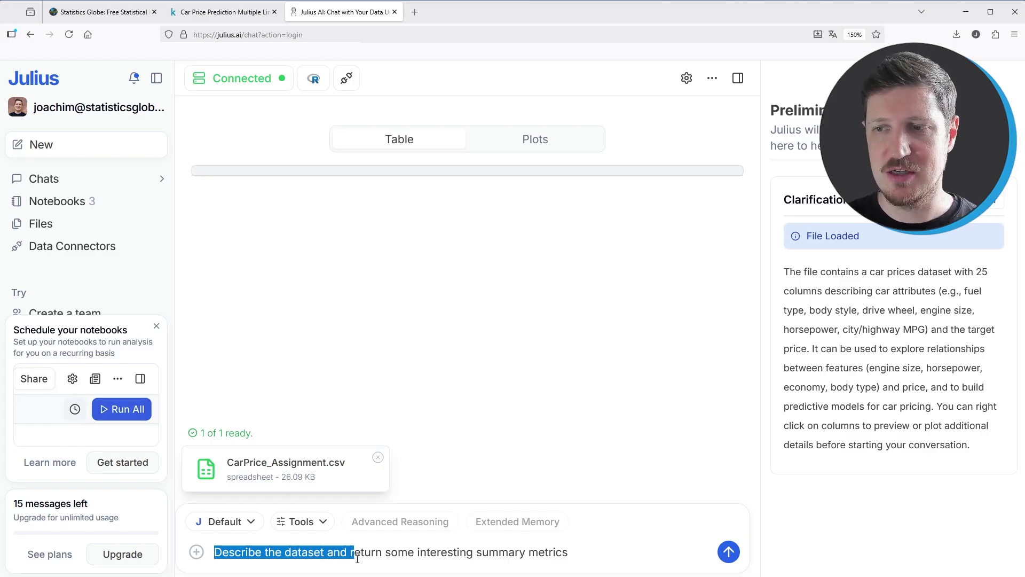
pyautogui.moveTo(569, 557); pyautogui.dragTo(190, 562)
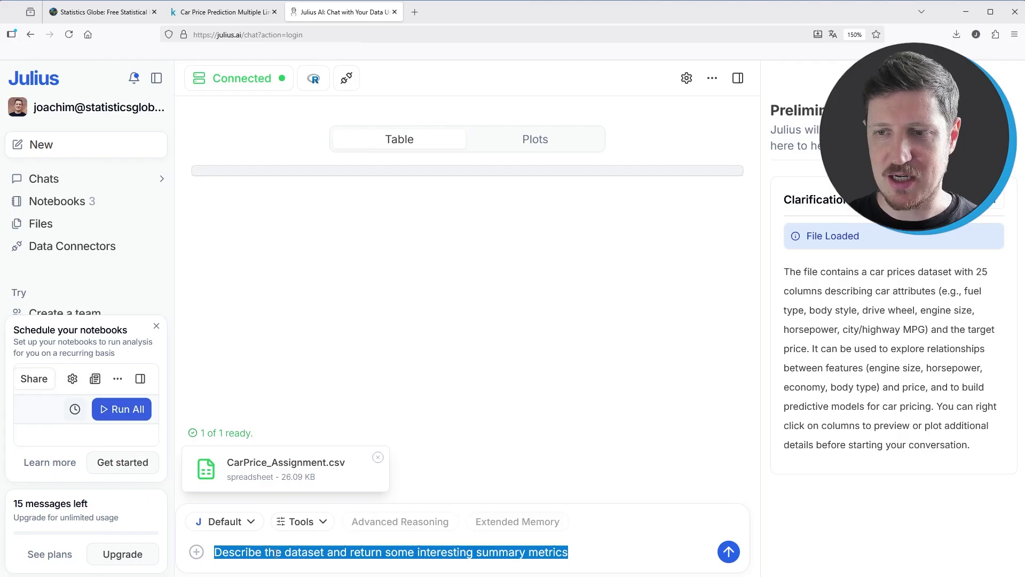
pyautogui.click(569, 558)
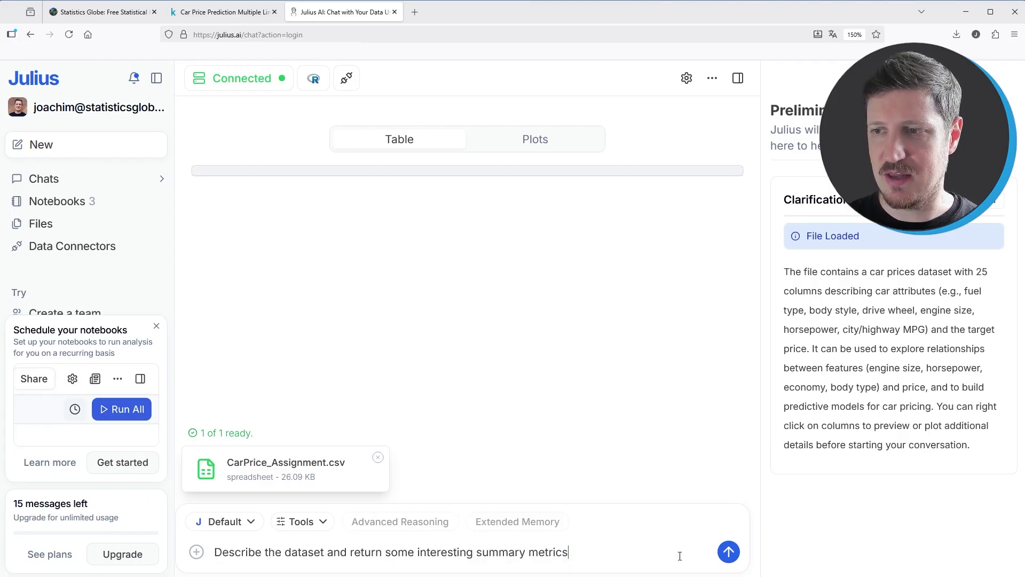
pyautogui.click(729, 553)
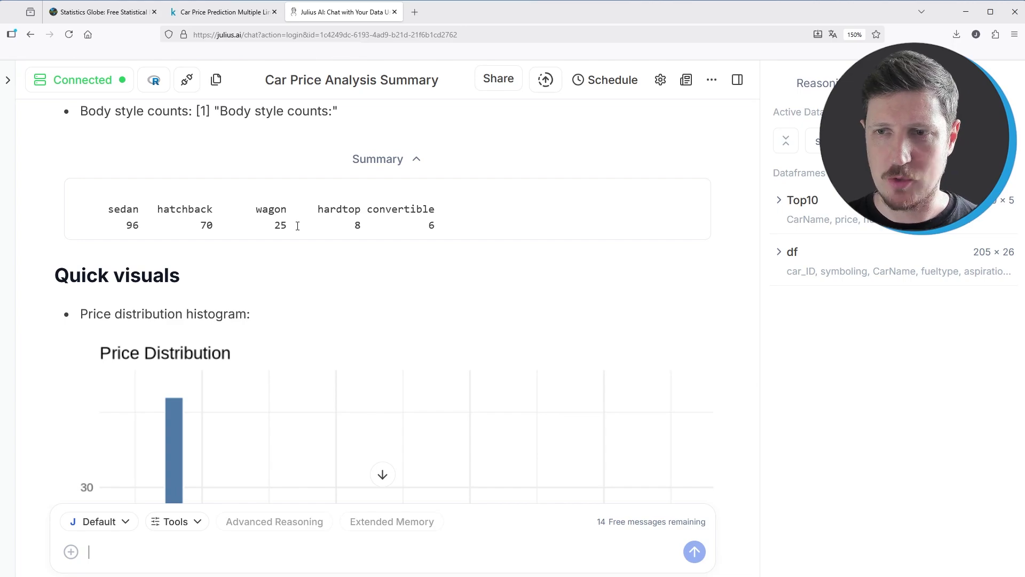
# - Look back through the generated car price analysis to the start of the conversation
pyautogui.scroll(15, 344, 231)
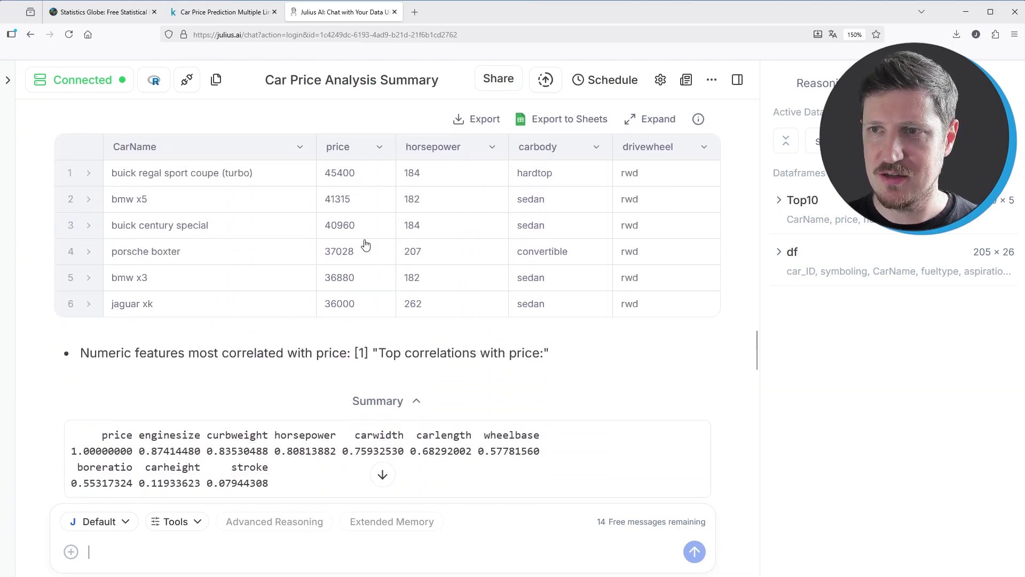
pyautogui.scroll(15, 366, 244)
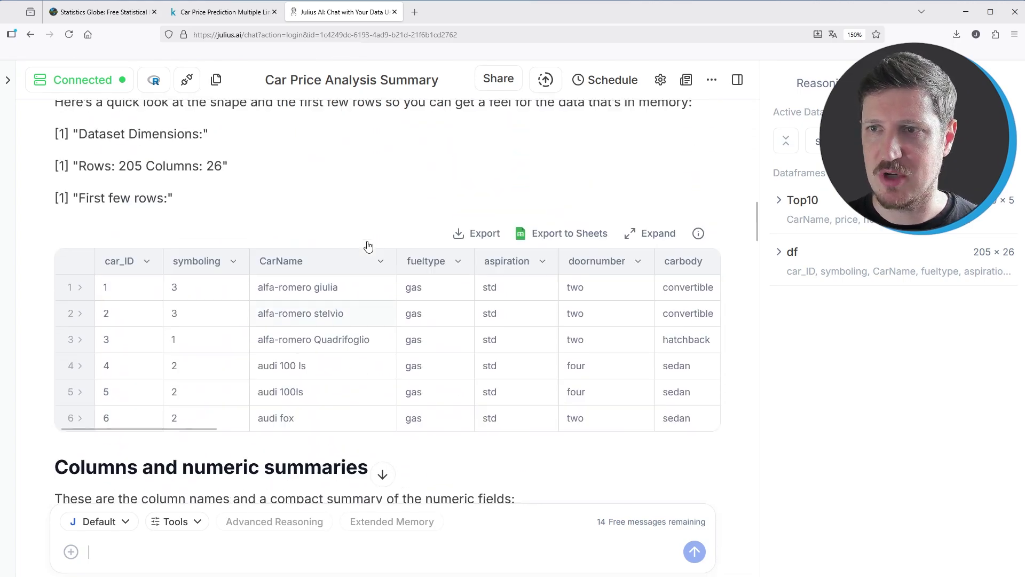
pyautogui.scroll(6, 368, 246)
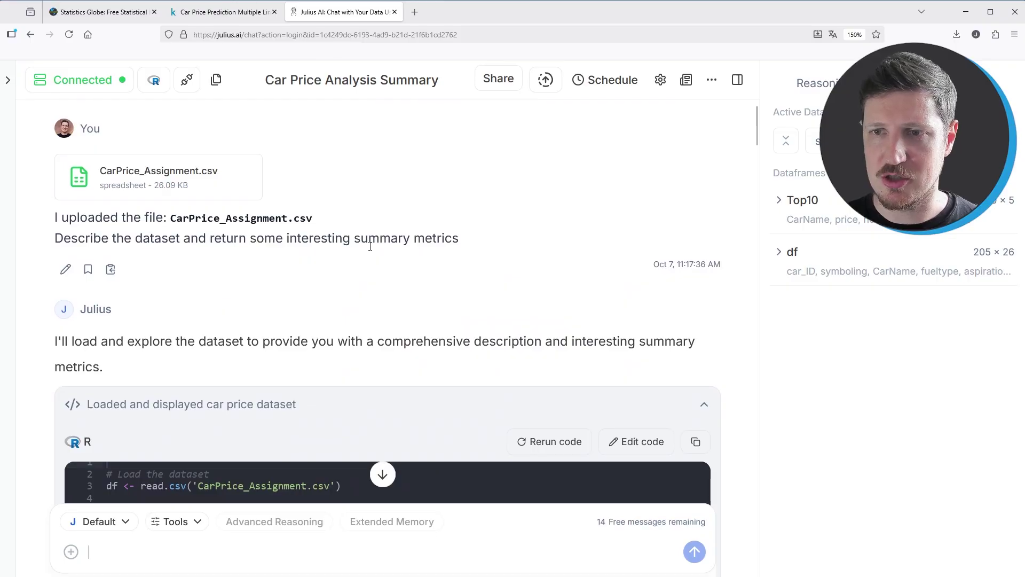
# - Review the dataset overview, the column and numeric summaries, the price distribution and the table of the top 10 most expensive cars
pyautogui.scroll(-8, 369, 245)
pyautogui.scroll(-8, 249, 204)
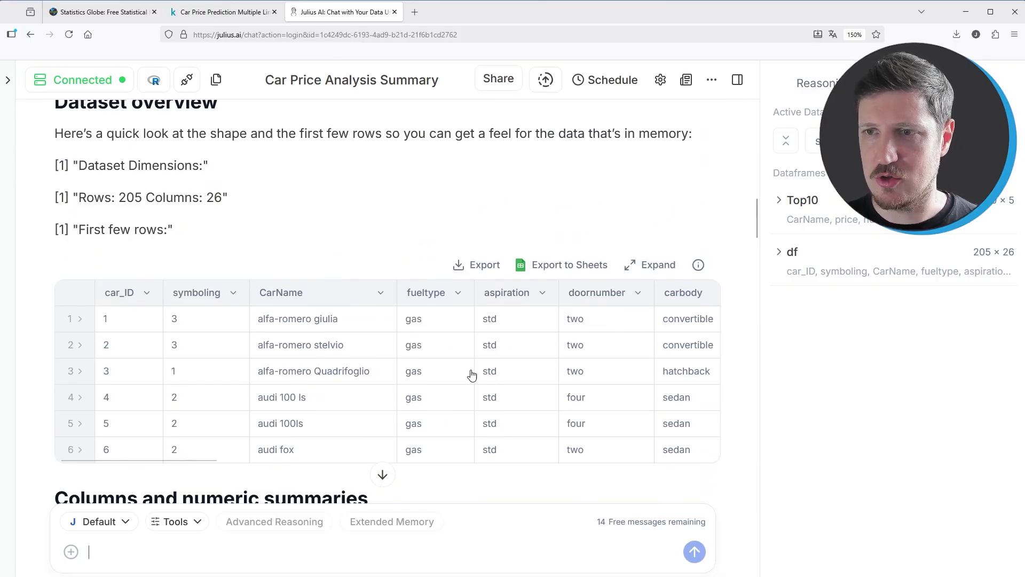
pyautogui.scroll(-5, 418, 233)
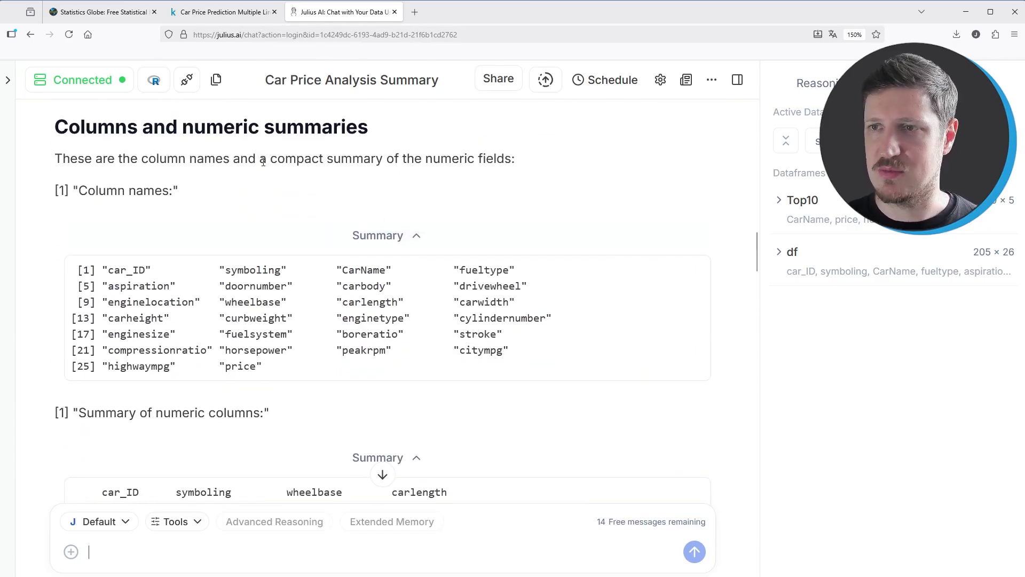
pyautogui.scroll(-3, 325, 202)
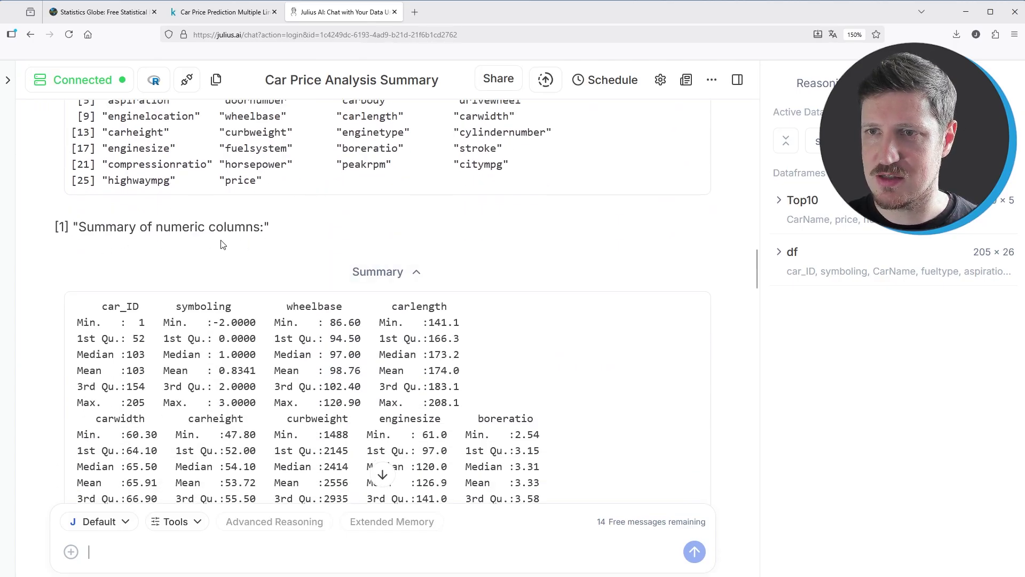
pyautogui.scroll(-8, 397, 243)
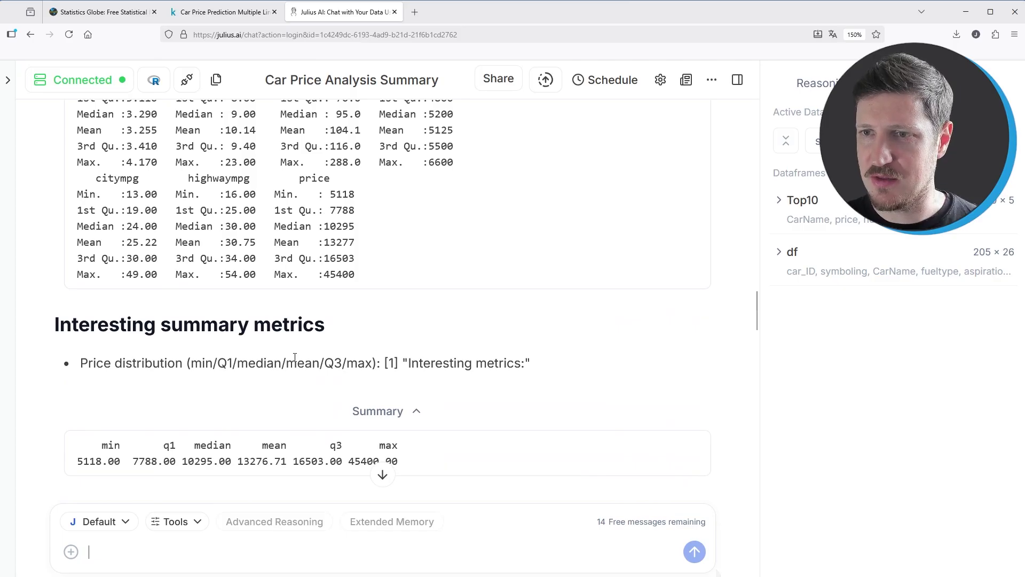
pyautogui.scroll(-3, 350, 350)
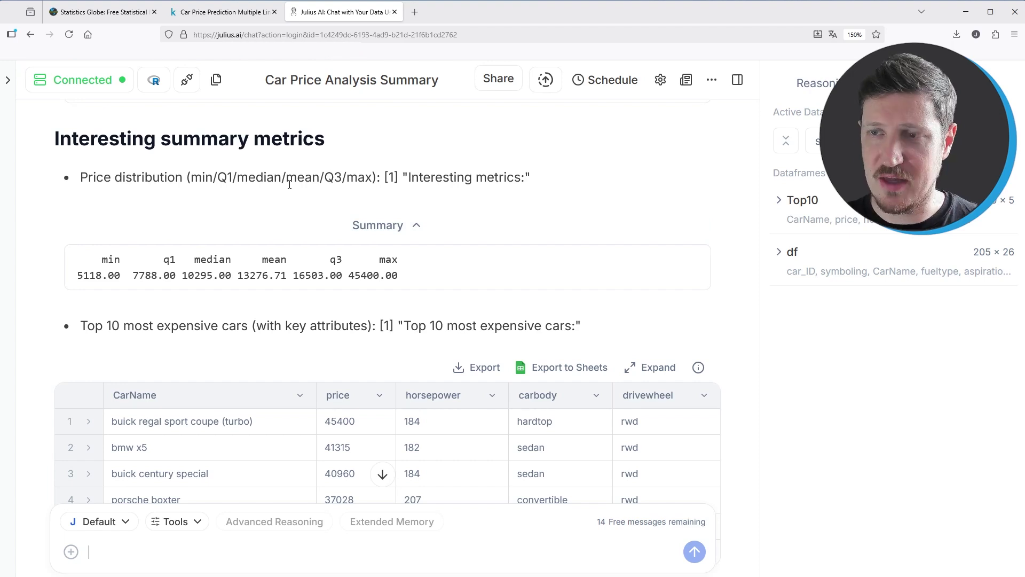
pyautogui.scroll(-2, 289, 184)
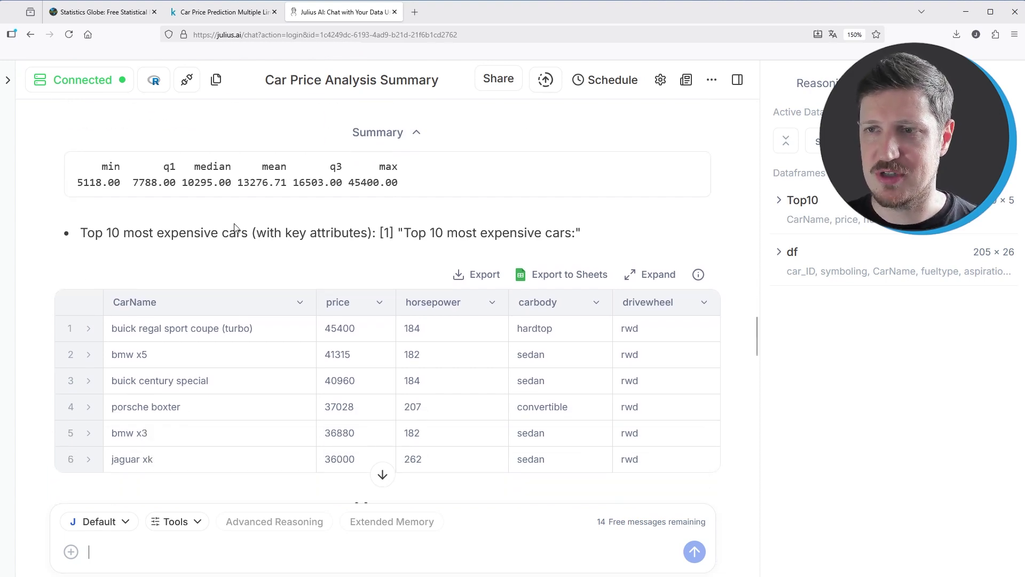
pyautogui.scroll(-2, 239, 235)
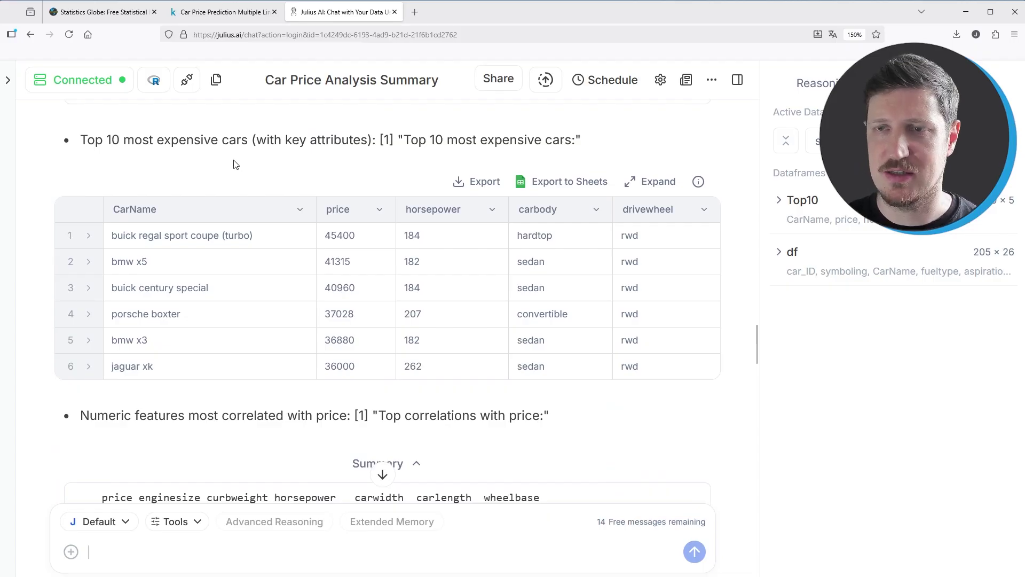
pyautogui.moveTo(88, 140); pyautogui.dragTo(241, 142)
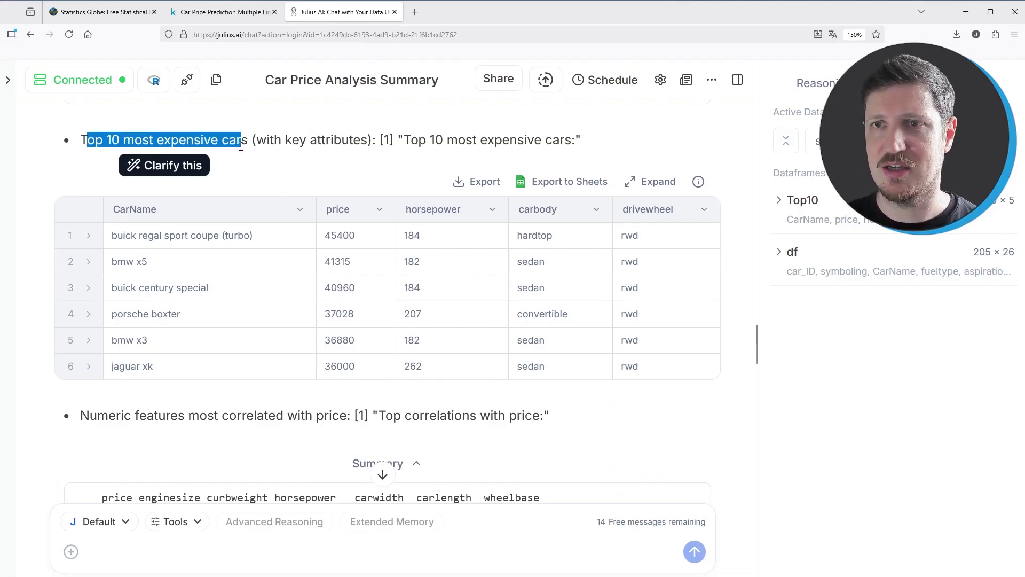
pyautogui.click(221, 142)
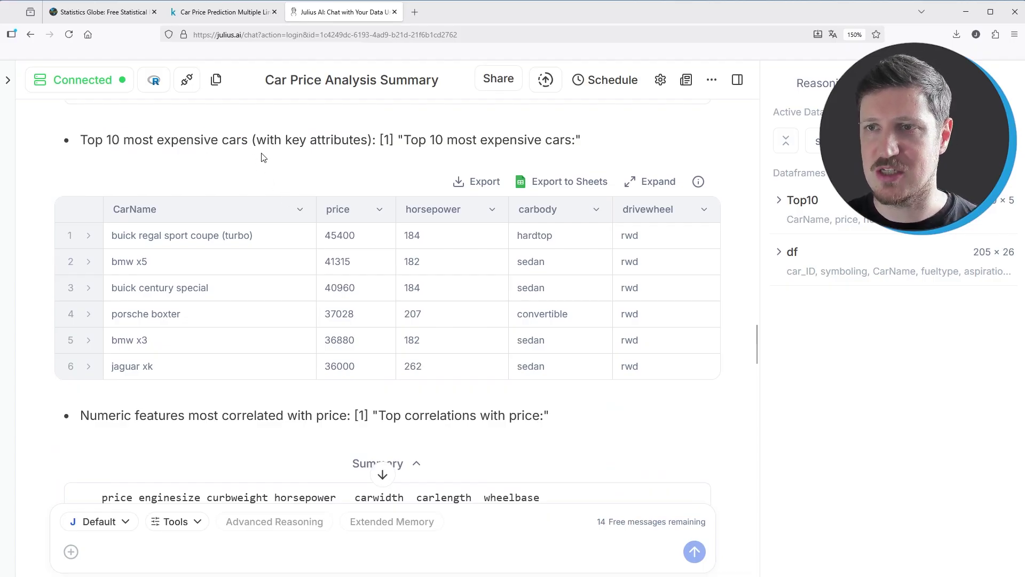
# - Examine the quick visuals: the price distribution histogram and the price vs horsepower by body style scatter plot
pyautogui.scroll(-15, 222, 162)
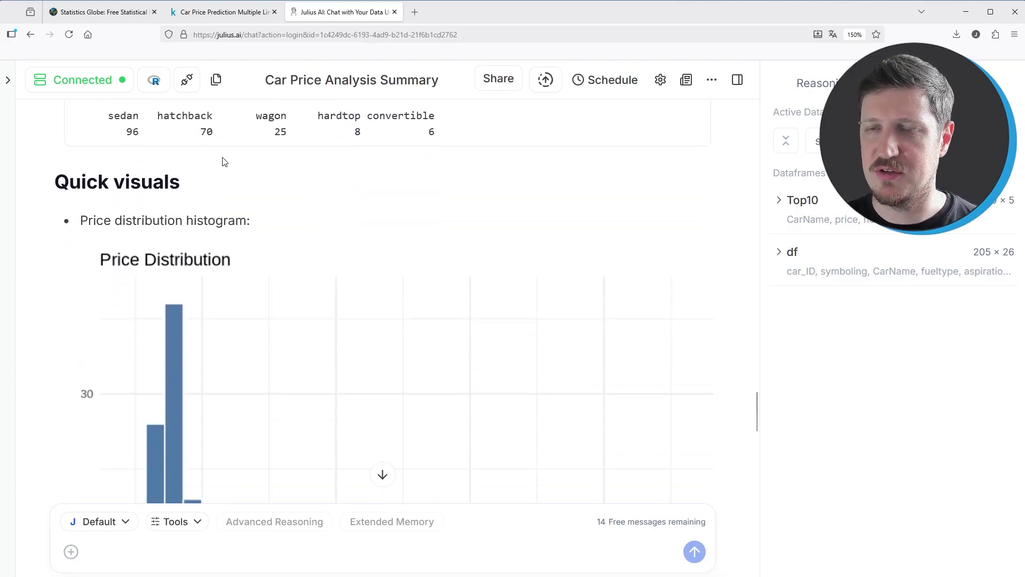
pyautogui.scroll(-3, 229, 160)
pyautogui.scroll(3, 244, 167)
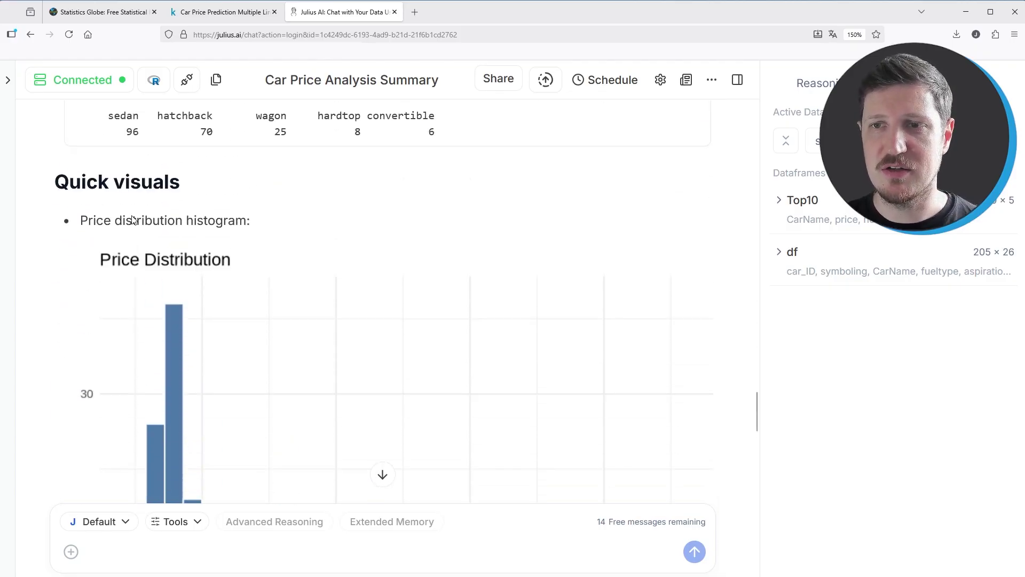
pyautogui.scroll(-3, 288, 243)
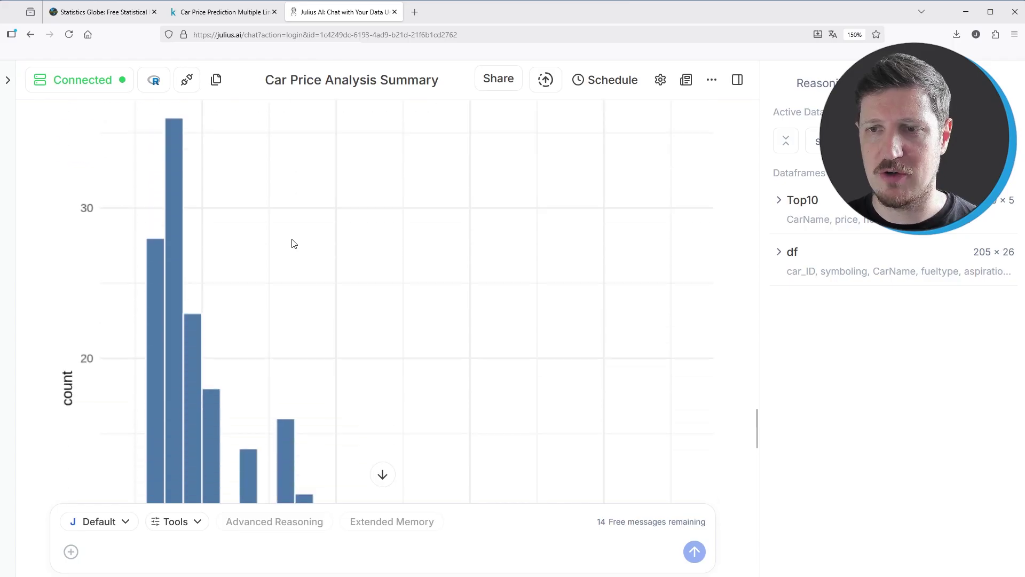
pyautogui.scroll(3, 292, 243)
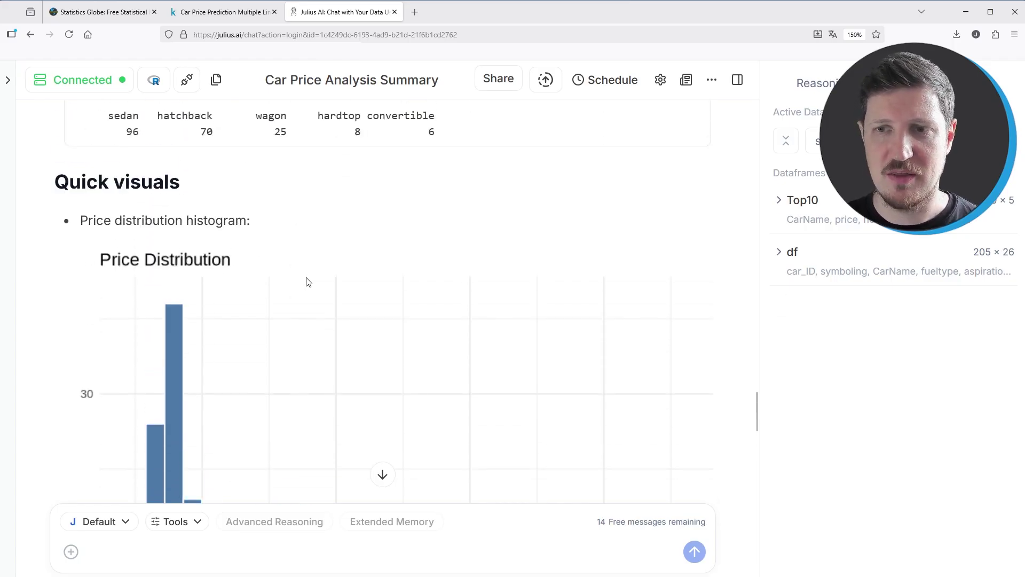
pyautogui.scroll(-5, 376, 278)
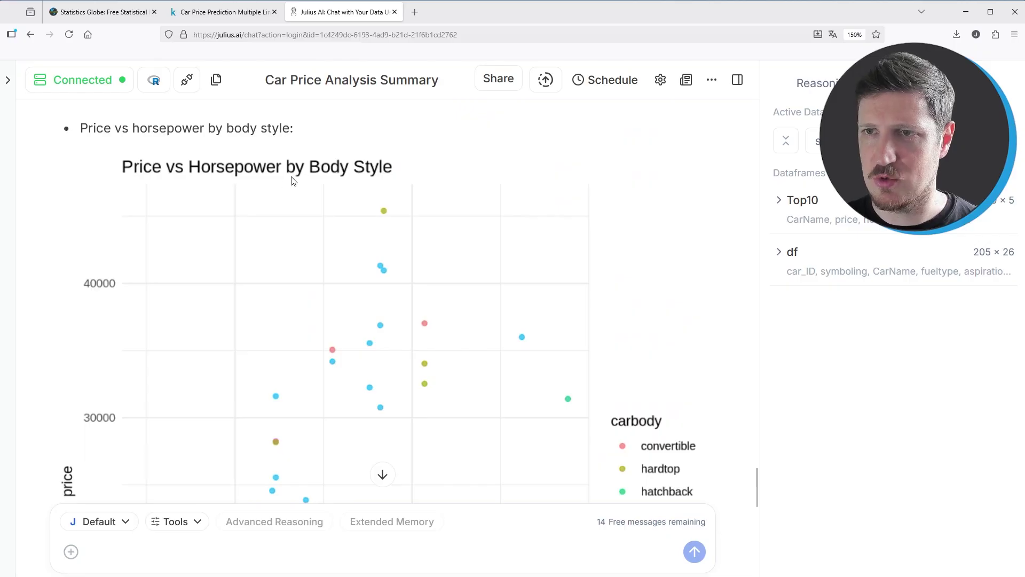
pyautogui.scroll(-8, 438, 194)
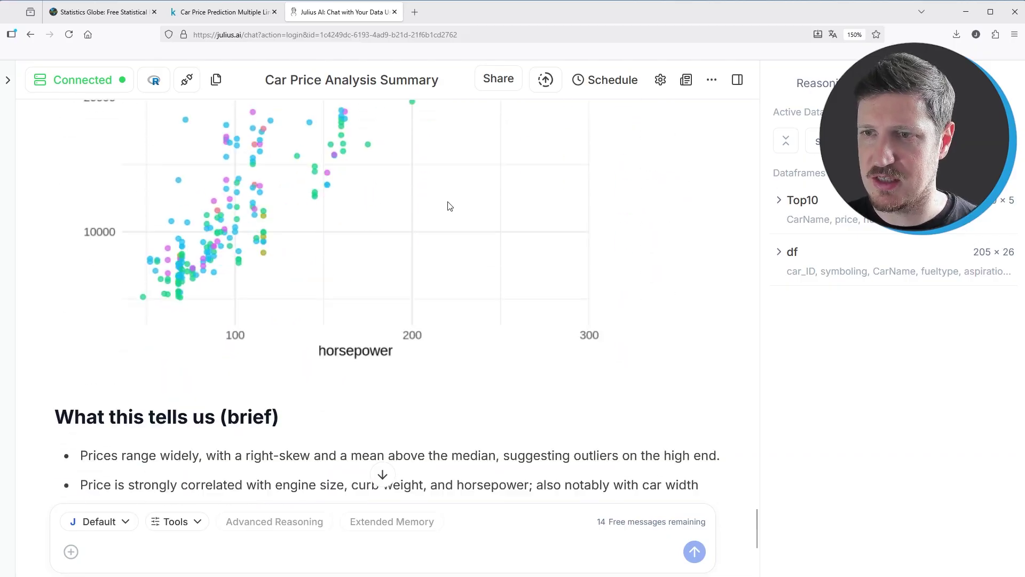
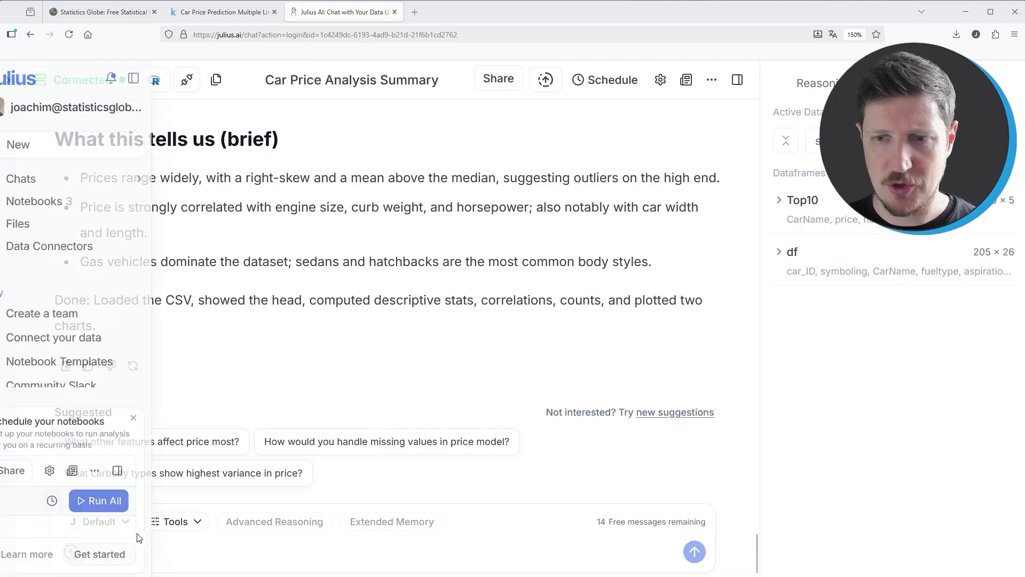
# - Send the prompt "Remove columns that are irrelevant for a linear regression model"
pyautogui.click(247, 550)
pyautogui.write('Remove columns that are irrelevant for a linear regression model')
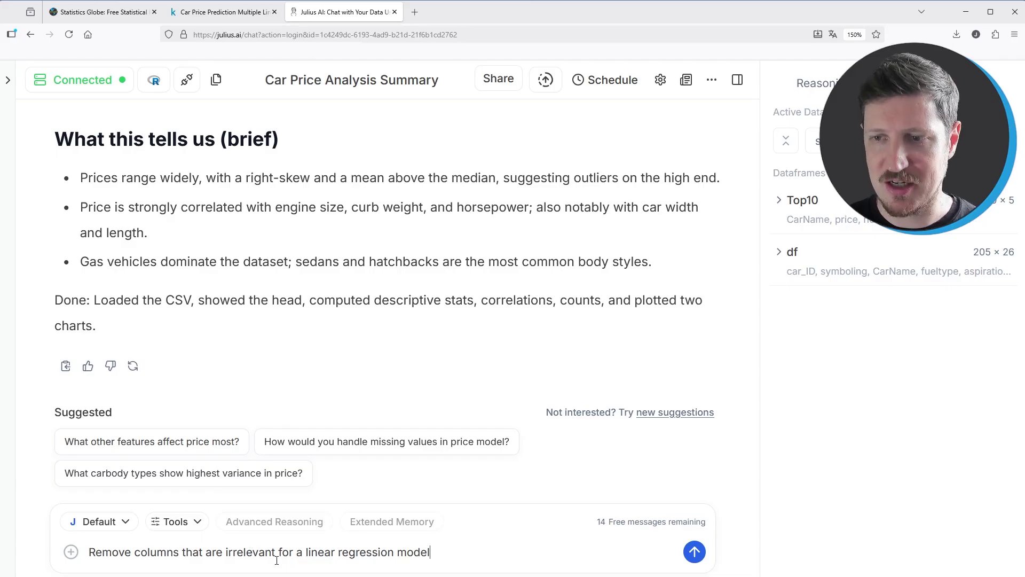
pyautogui.moveTo(93, 553); pyautogui.dragTo(474, 558)
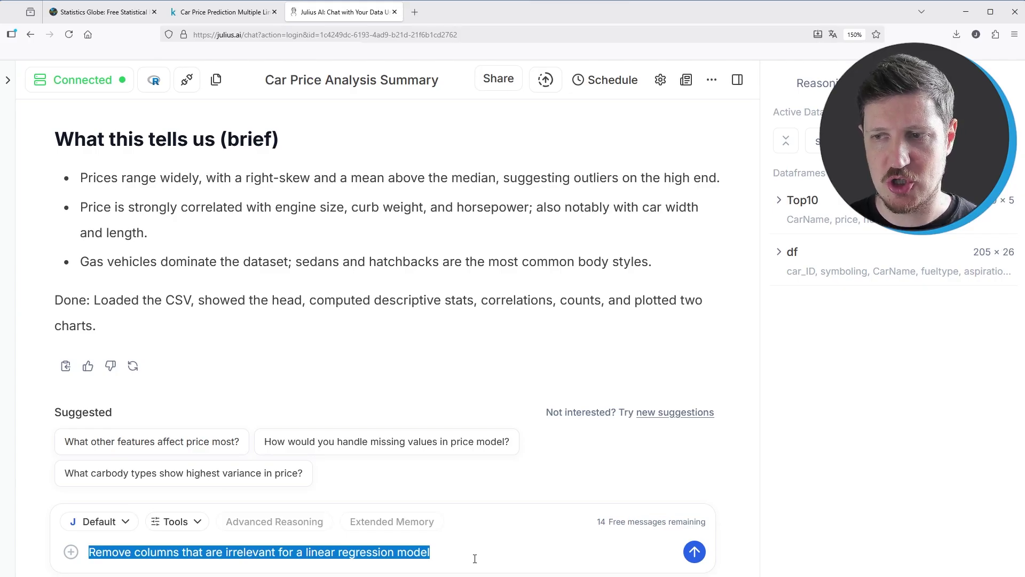
pyautogui.click(692, 549)
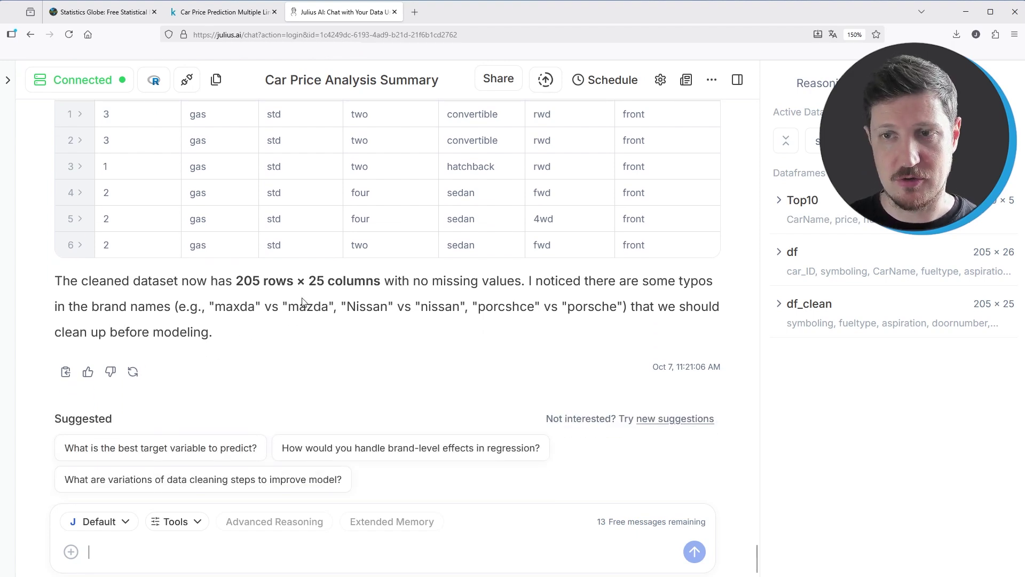
# - Check the cleaned dataset's row and column counts and the note on missing values in the reply
pyautogui.moveTo(81, 281); pyautogui.dragTo(367, 281)
pyautogui.click(254, 281)
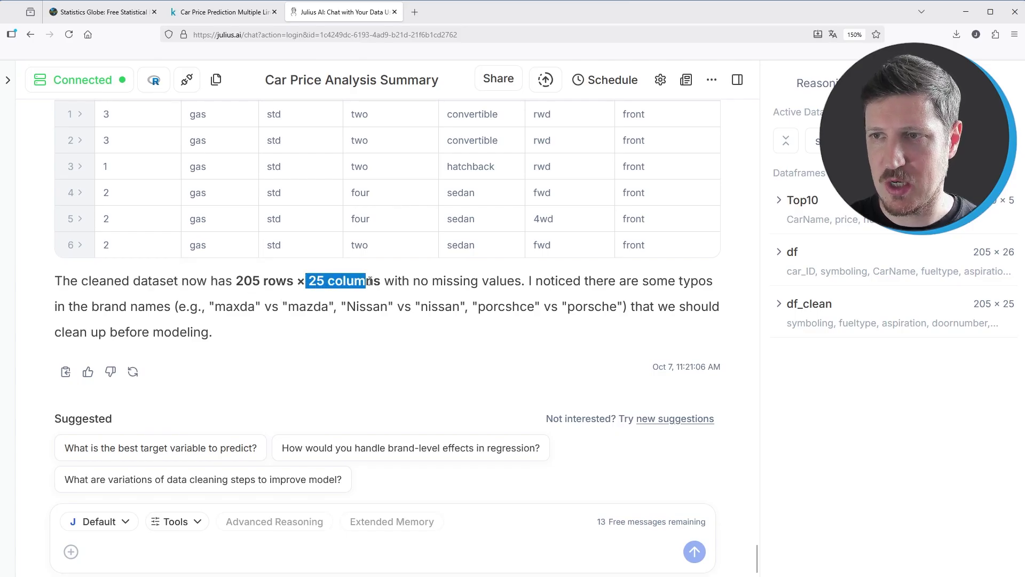
pyautogui.click(421, 309)
pyautogui.moveTo(428, 281); pyautogui.dragTo(525, 281)
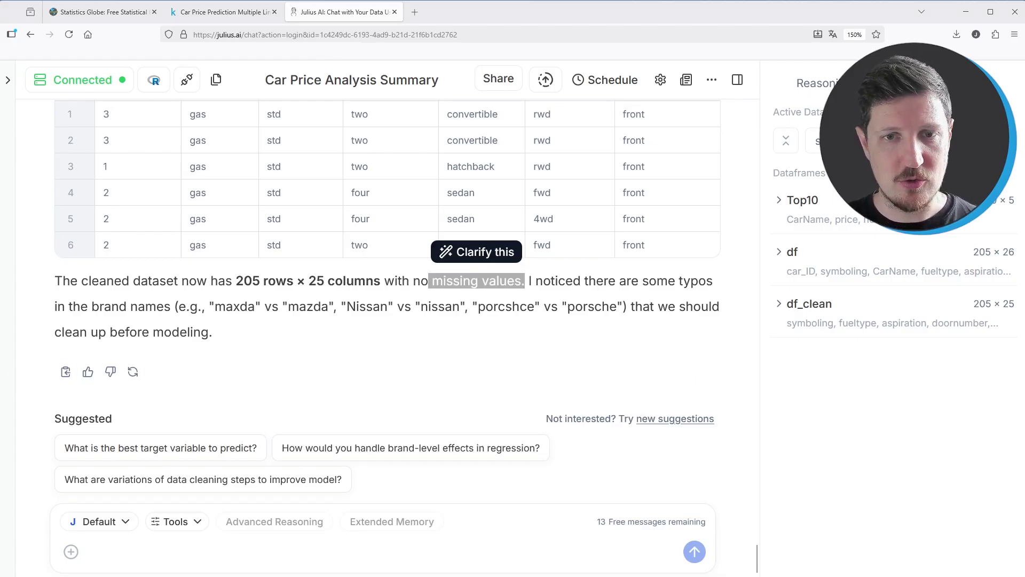
# - Send the prompt "Estimate a linear regression model with price as the target variable"
pyautogui.click(240, 554)
pyautogui.write('Estimate a linear regression model with price as the target variable')
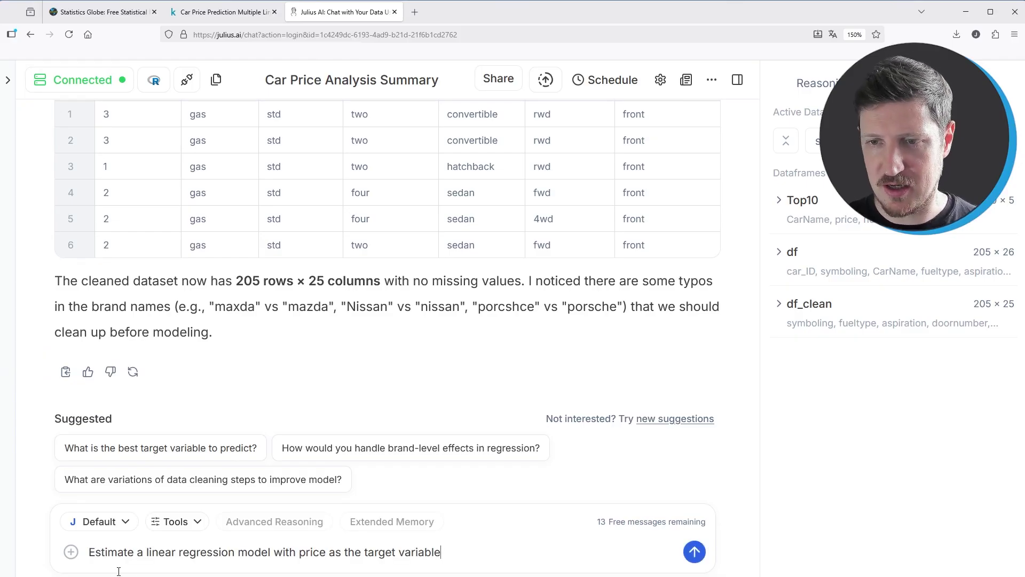
pyautogui.moveTo(90, 555); pyautogui.dragTo(489, 553)
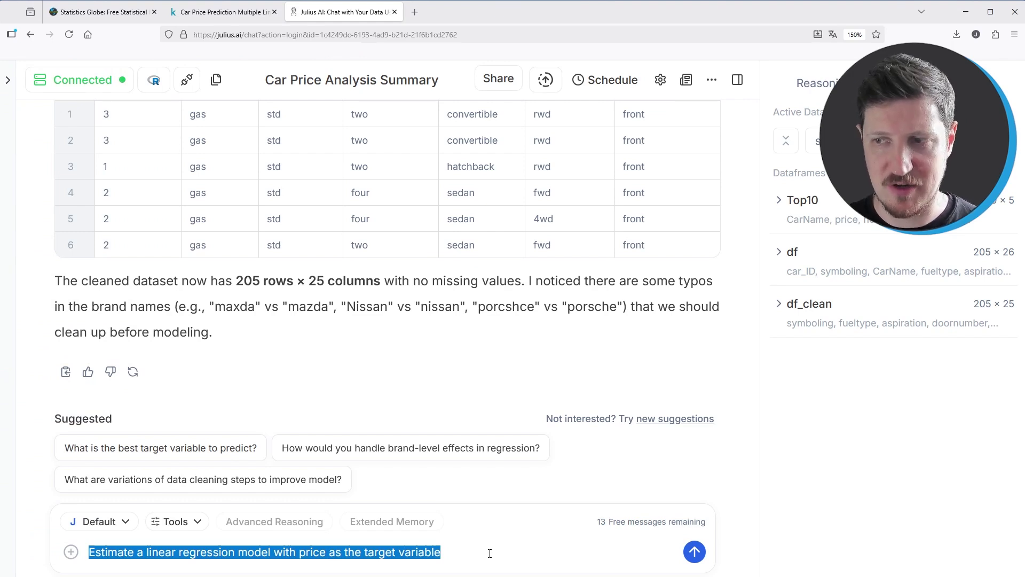
pyautogui.click(695, 551)
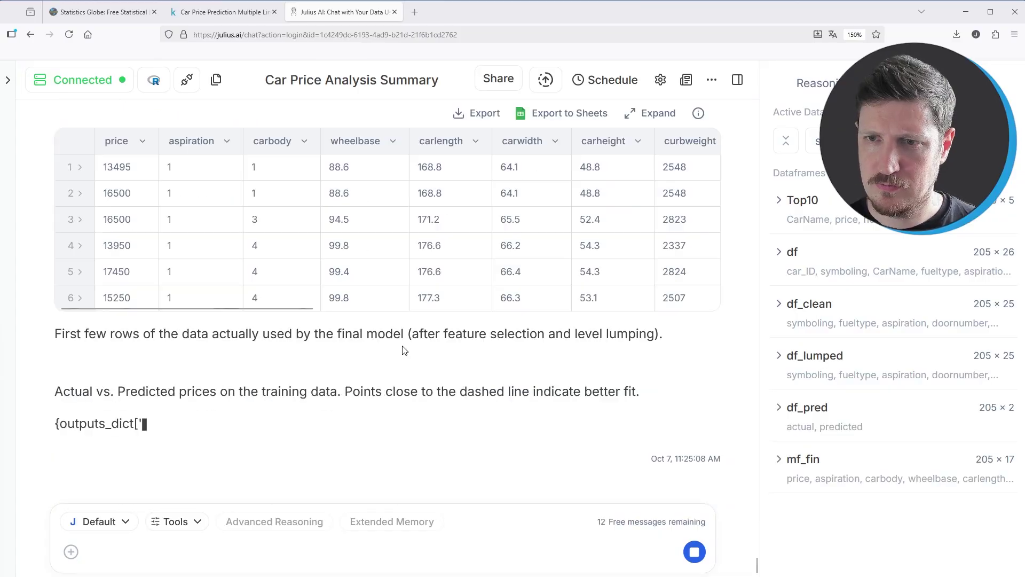
# - Find the regression summary in the reply and examine the lm formula with its target variable and predictors
pyautogui.scroll(10, 438, 351)
pyautogui.scroll(10, 489, 323)
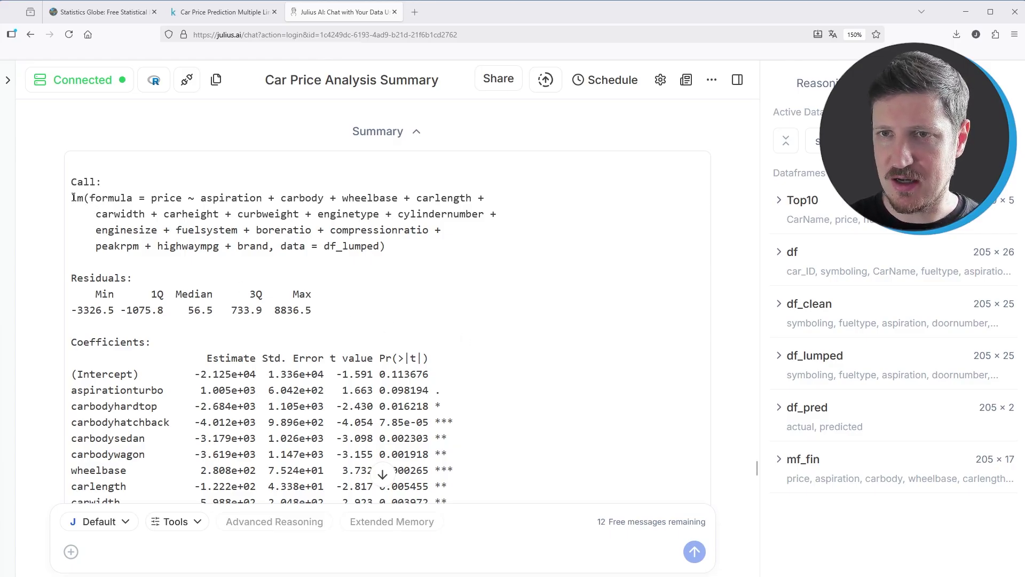
pyautogui.moveTo(75, 195); pyautogui.dragTo(406, 249)
pyautogui.click(437, 279)
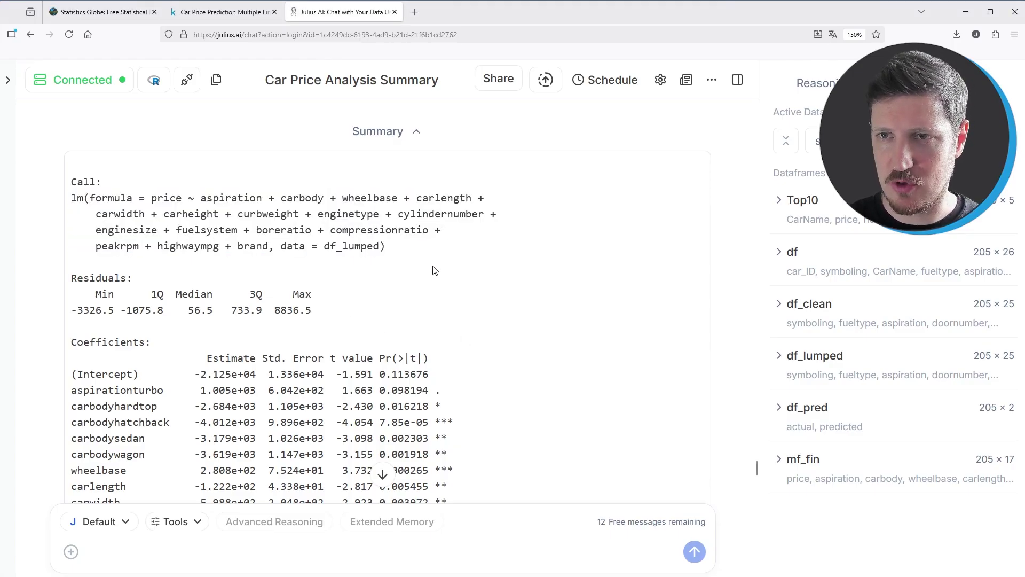
pyautogui.moveTo(151, 197); pyautogui.dragTo(269, 243)
pyautogui.click(191, 200)
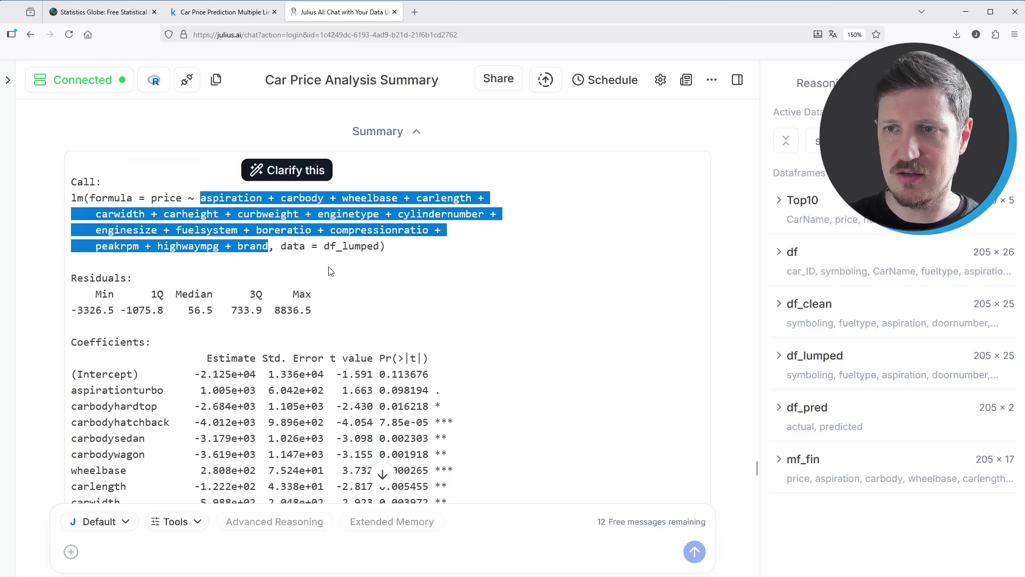
pyautogui.click(399, 265)
# - Examine the regression coefficients with their significance levels and the model's adjusted R-squared
pyautogui.scroll(-3, 538, 281)
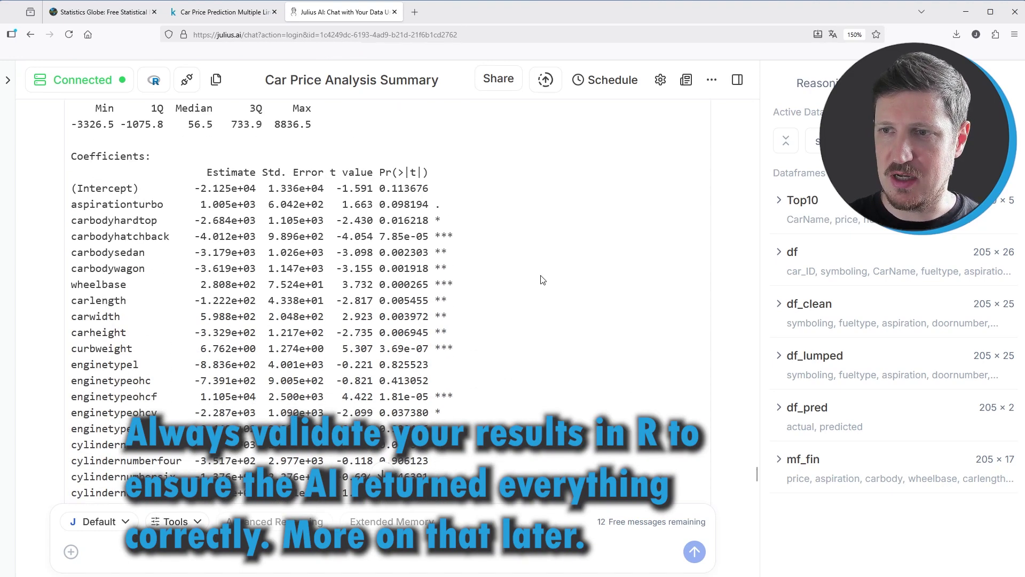
pyautogui.scroll(-3, 353, 250)
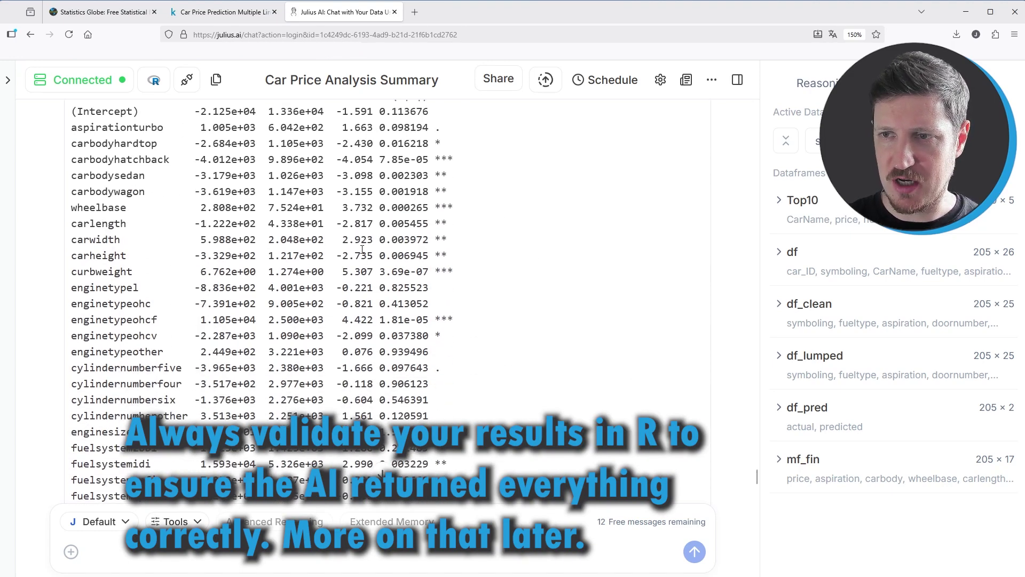
pyautogui.scroll(-3, 311, 231)
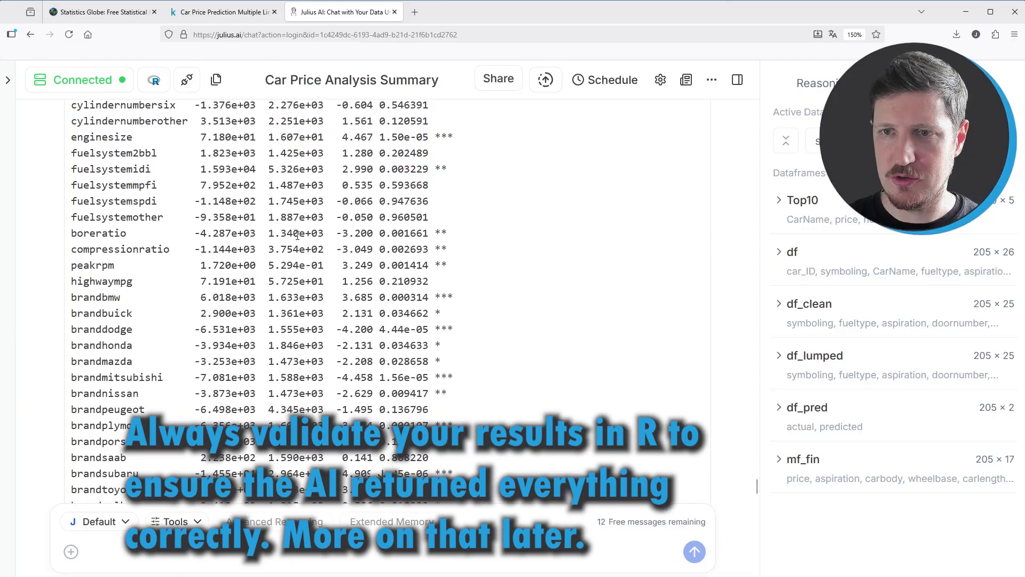
pyautogui.scroll(-3, 293, 232)
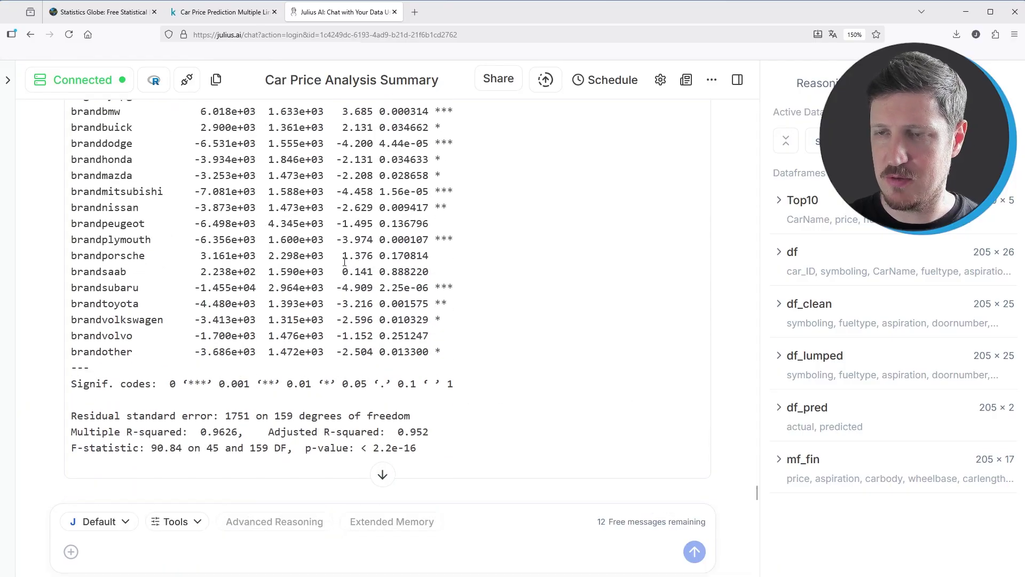
pyautogui.scroll(10, 494, 291)
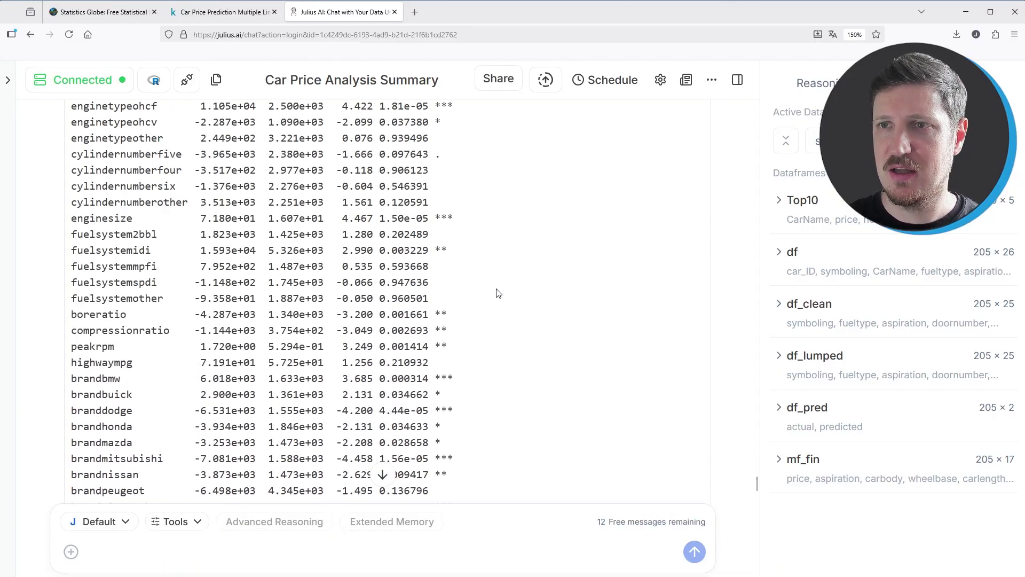
pyautogui.scroll(-11, 496, 291)
pyautogui.scroll(-1, 495, 294)
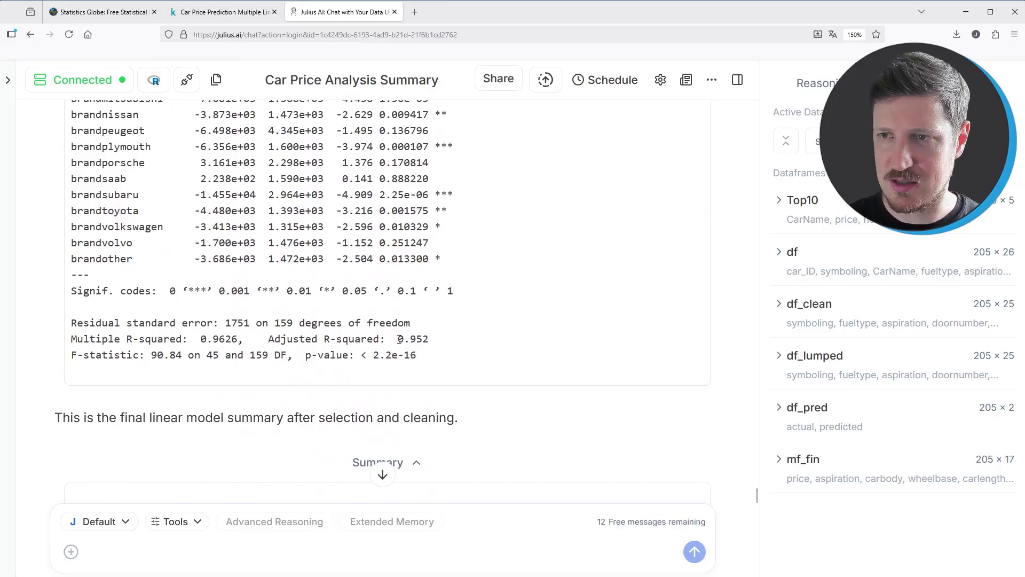
pyautogui.moveTo(399, 339); pyautogui.dragTo(444, 342)
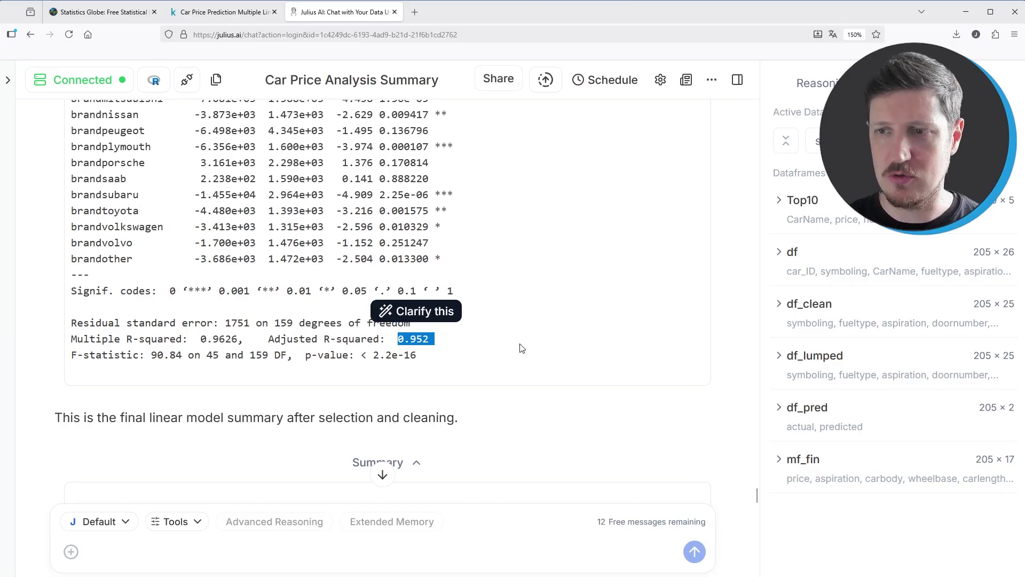
pyautogui.scroll(-1, 529, 339)
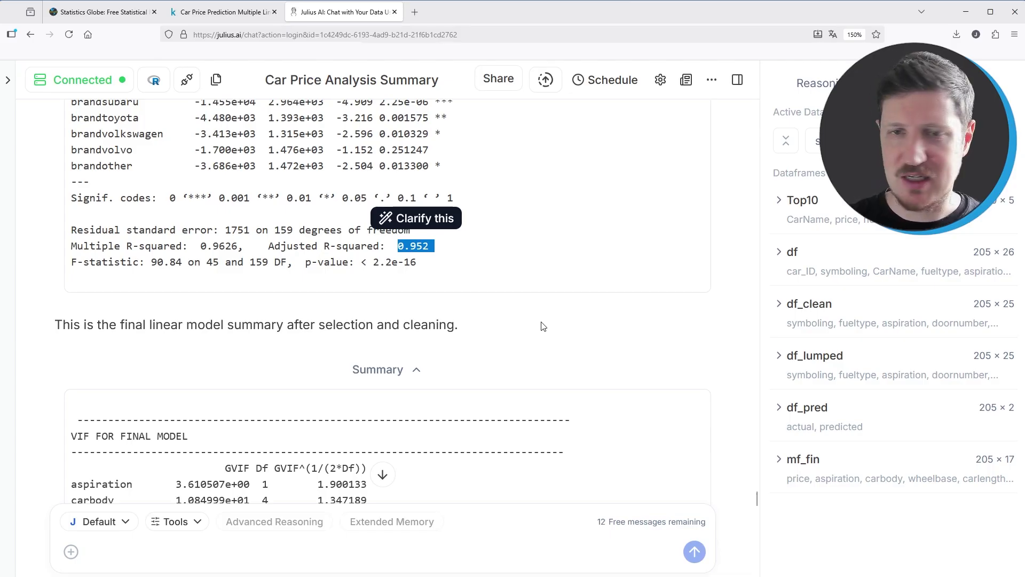
# - Review the variance inflation factors of the final model and its training metrics, adjusted R-squared and RMSE
pyautogui.scroll(-2, 539, 330)
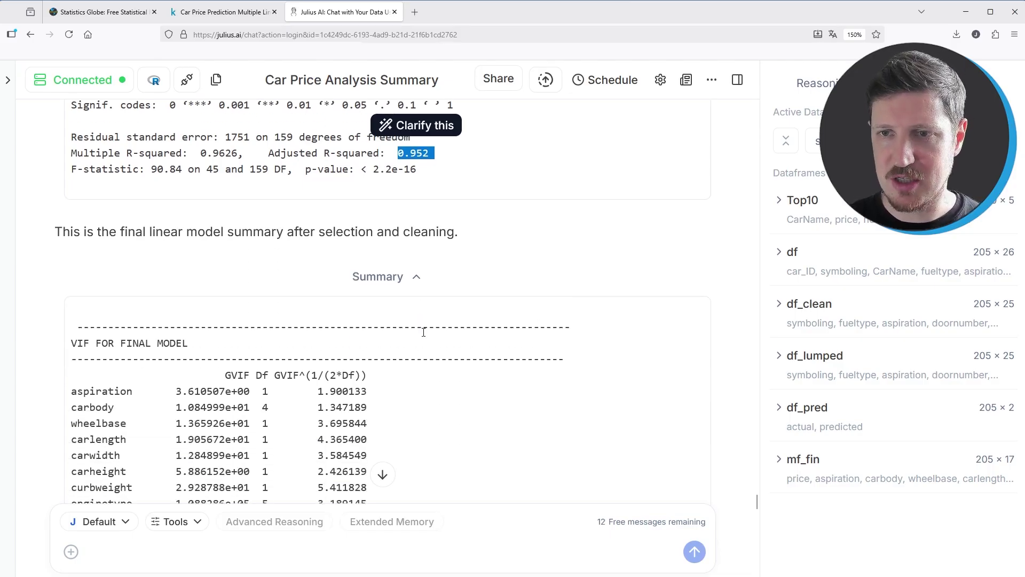
pyautogui.moveTo(72, 343); pyautogui.dragTo(230, 347)
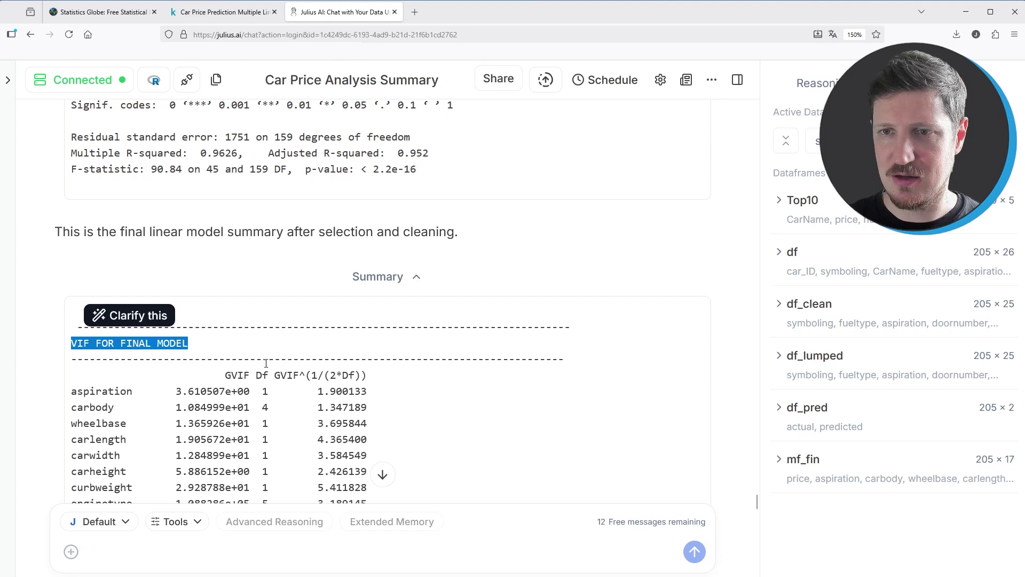
pyautogui.scroll(-5, 387, 355)
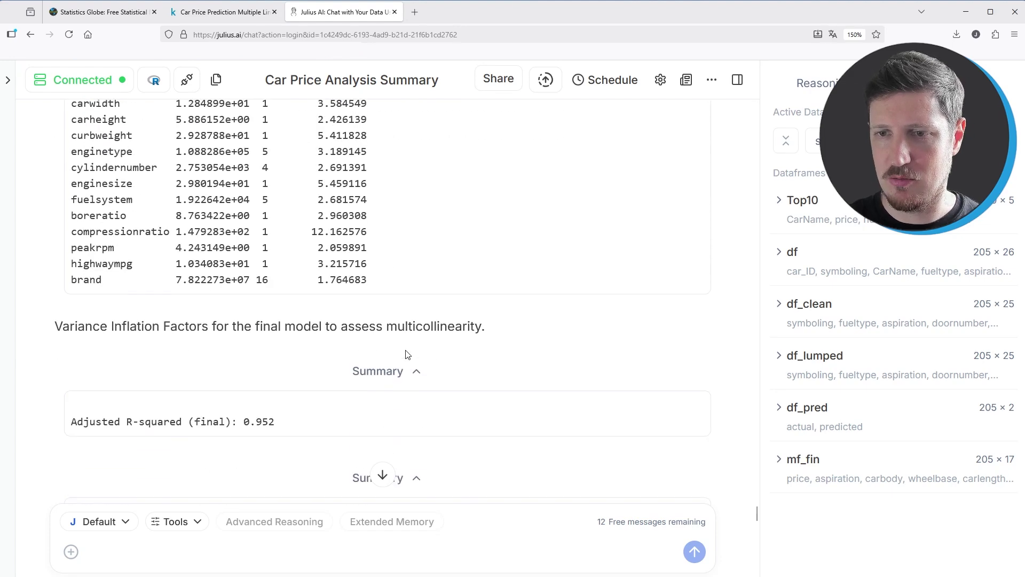
pyautogui.moveTo(86, 309); pyautogui.dragTo(321, 314)
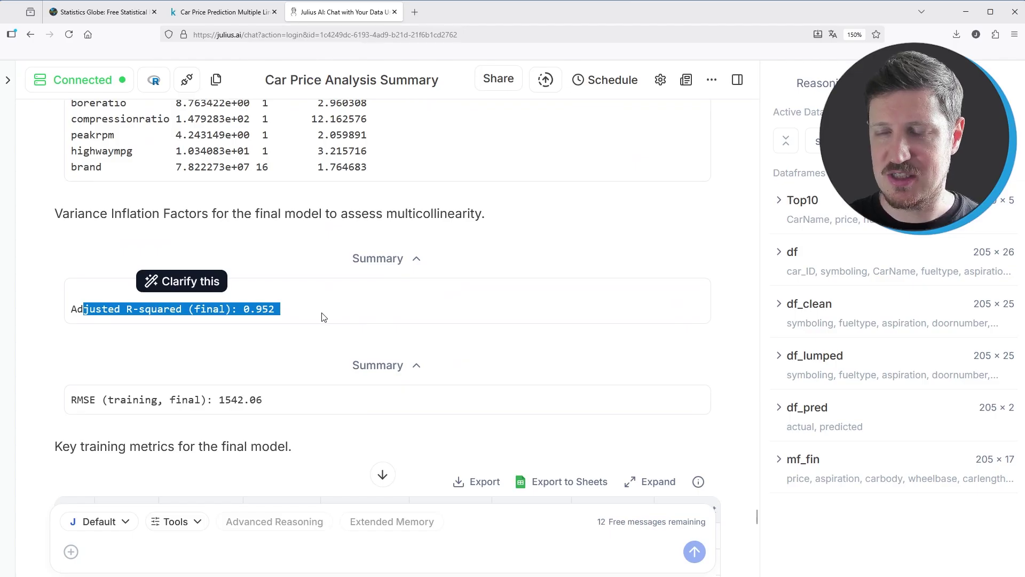
pyautogui.scroll(-2, 339, 341)
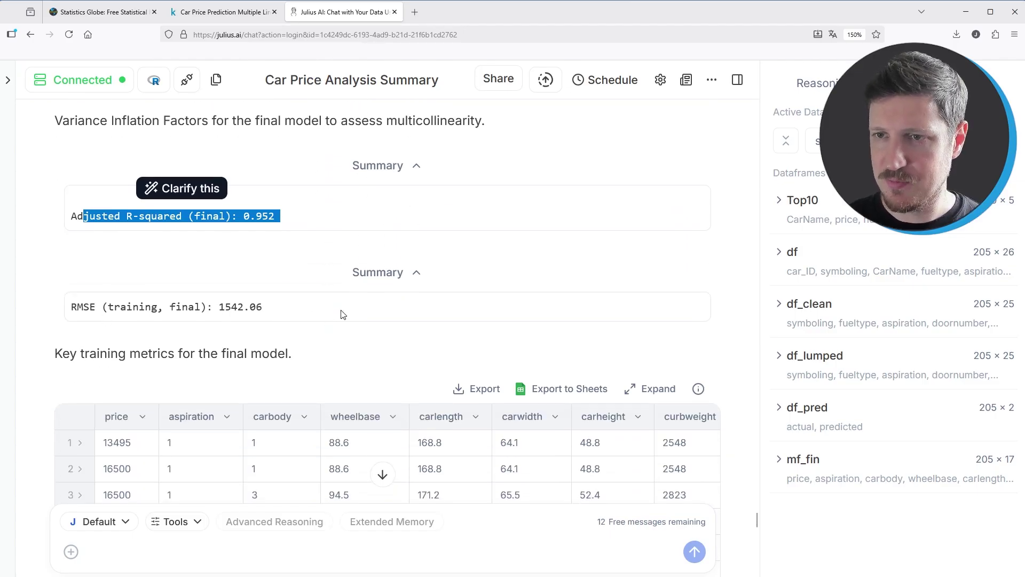
# - Look over the first rows of the final model's data and the Actual vs Predicted Price plot
pyautogui.scroll(-6, 340, 314)
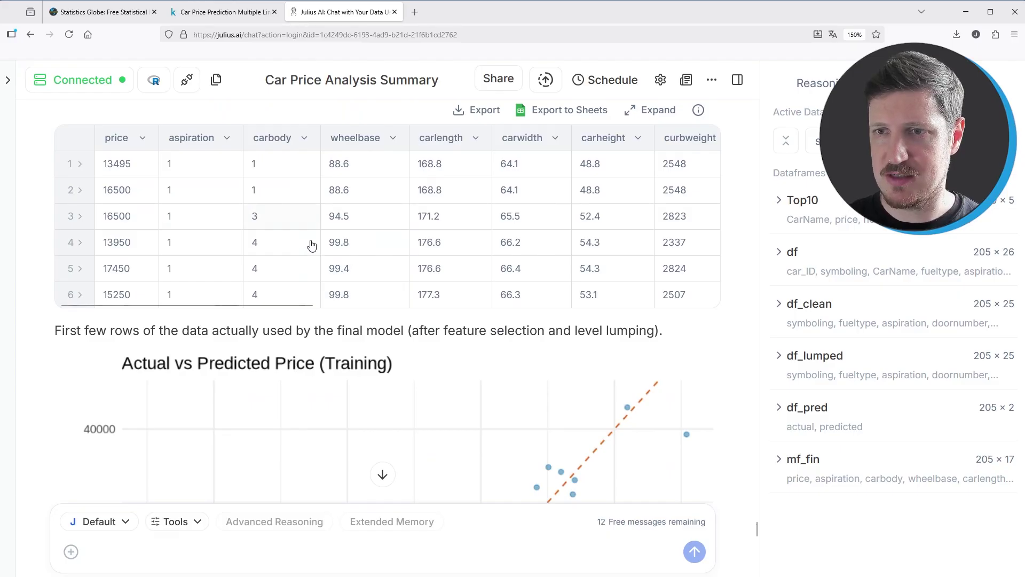
pyautogui.scroll(-10, 311, 242)
pyautogui.scroll(-7, 407, 202)
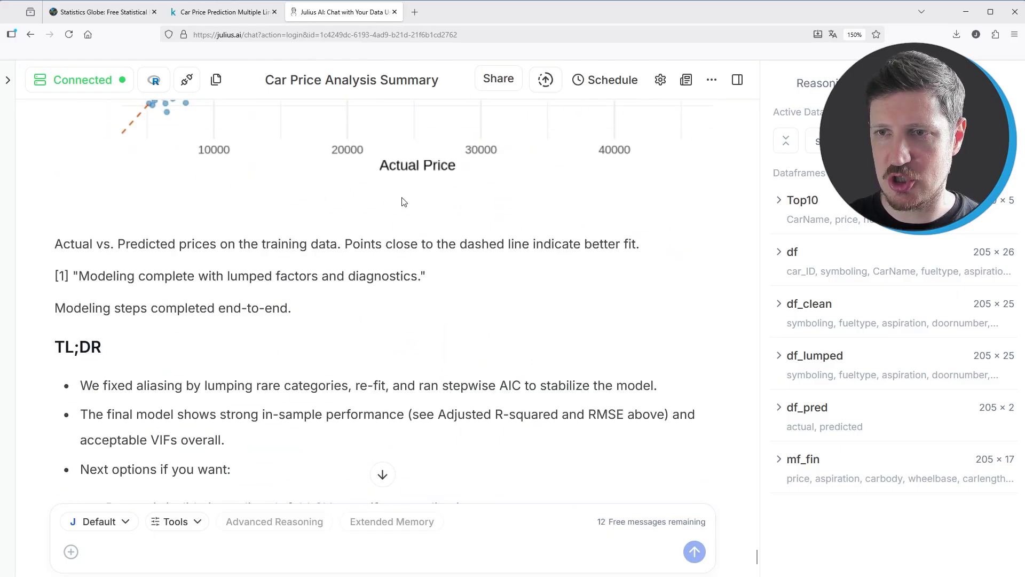
# - Read the TL;DR of the regression reply, including the suggested next options for the model
pyautogui.scroll(-5, 487, 279)
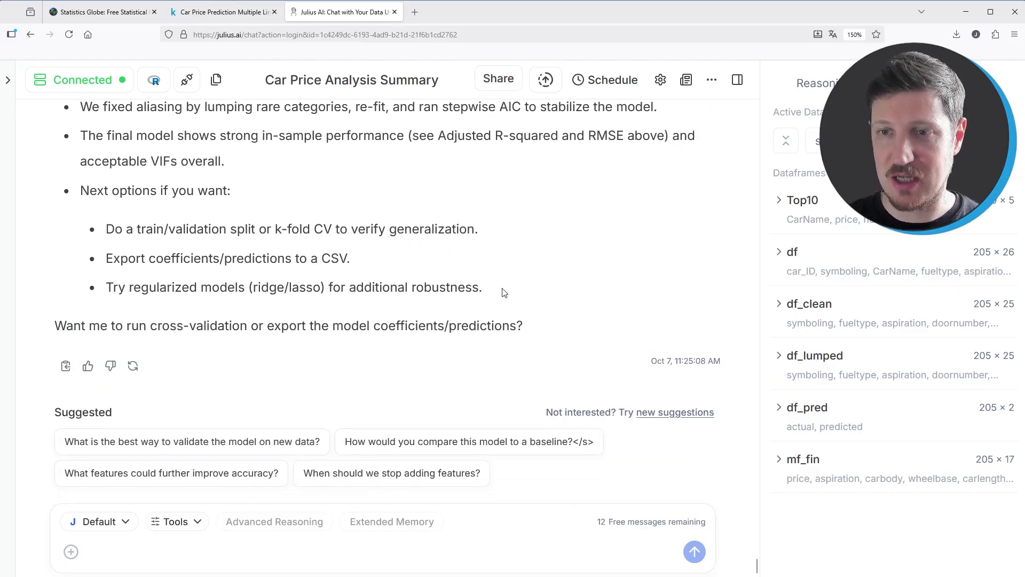
pyautogui.scroll(8, 504, 286)
pyautogui.scroll(-6, 509, 282)
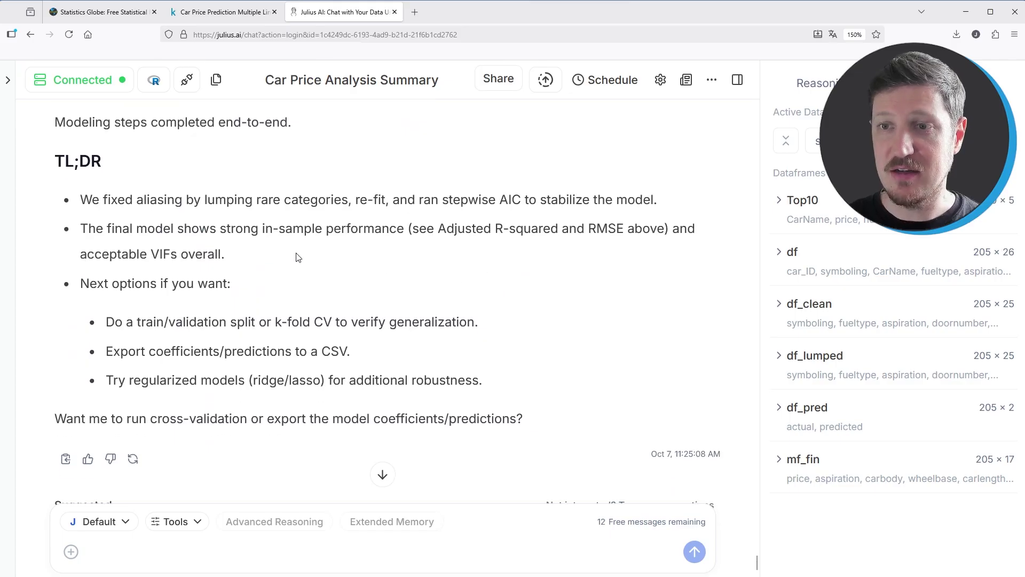
pyautogui.moveTo(55, 160); pyautogui.dragTo(517, 377)
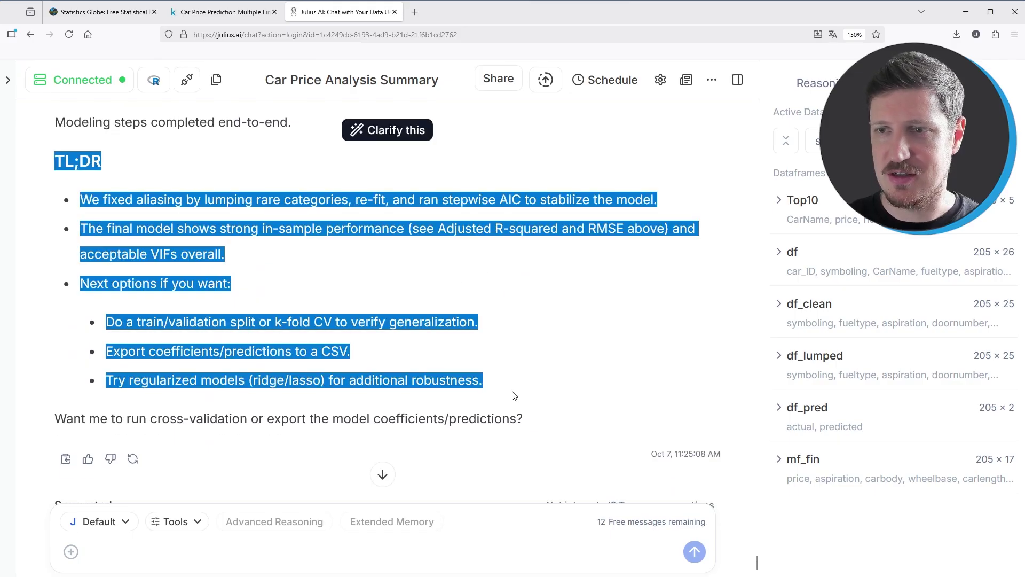
pyautogui.click(517, 376)
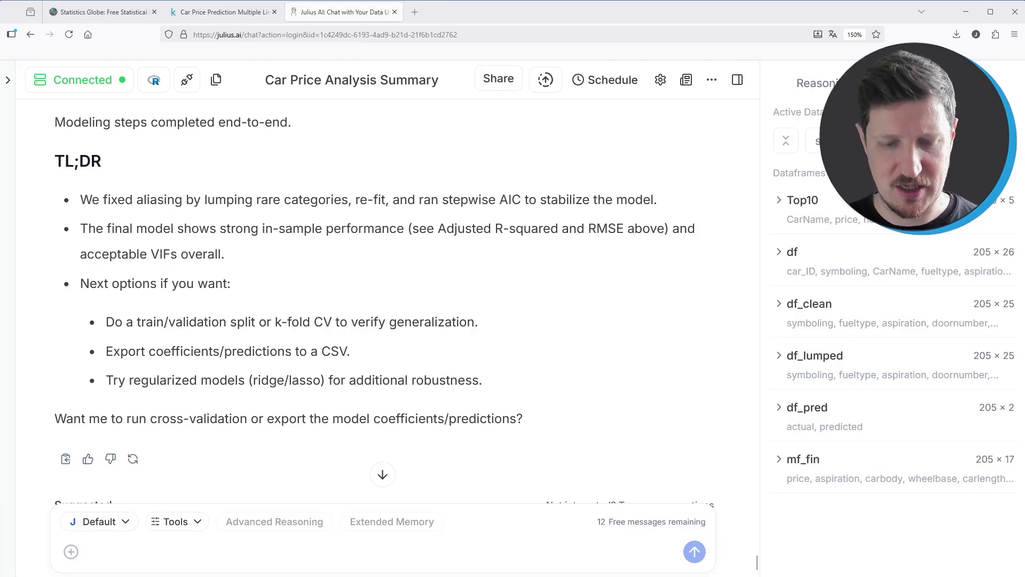
# - Send the prompt "Create a ggplot2 scatterplot between price and enginesize, and add a regression line"
pyautogui.click(222, 551)
pyautogui.write('Create a ggplot2 scatterplot between price and enginesize, and add a regression line')
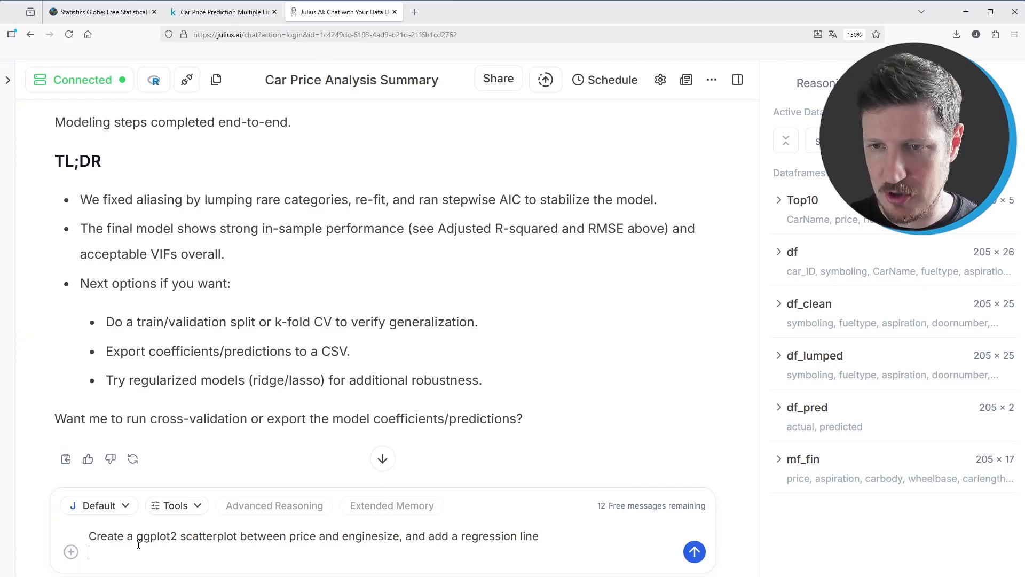
pyautogui.moveTo(137, 542); pyautogui.dragTo(177, 536)
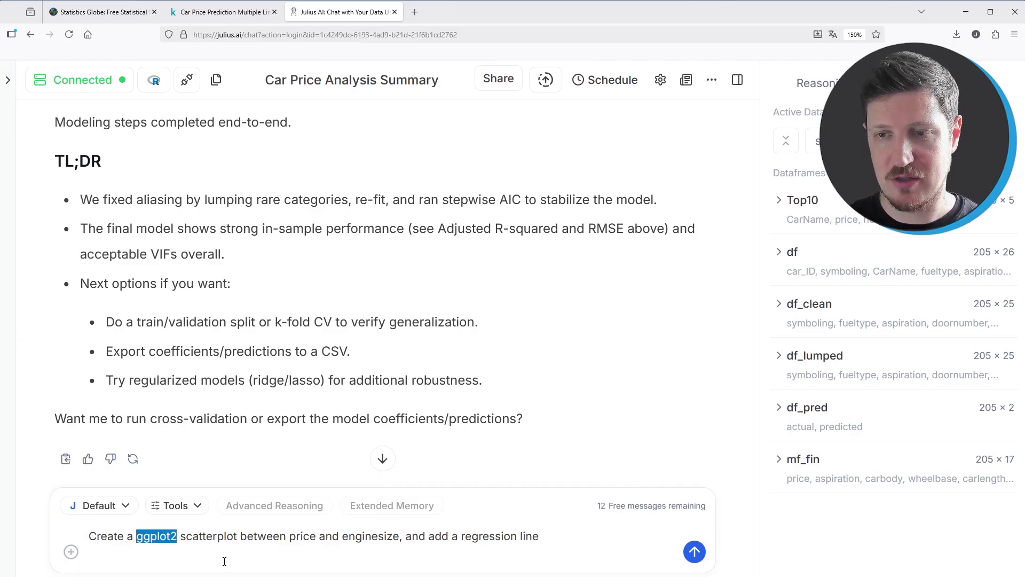
pyautogui.click(209, 539)
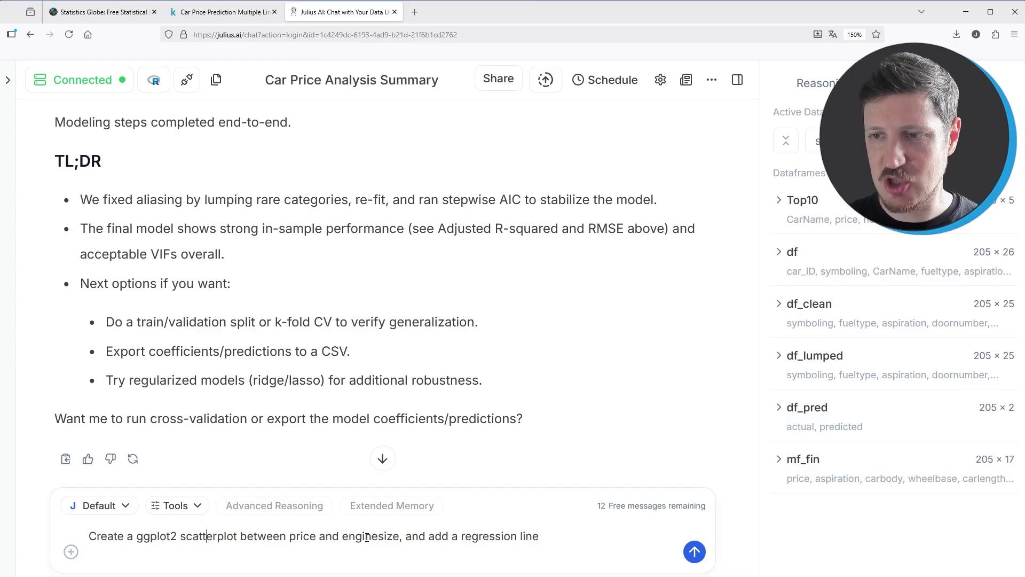
pyautogui.moveTo(411, 537); pyautogui.dragTo(540, 538)
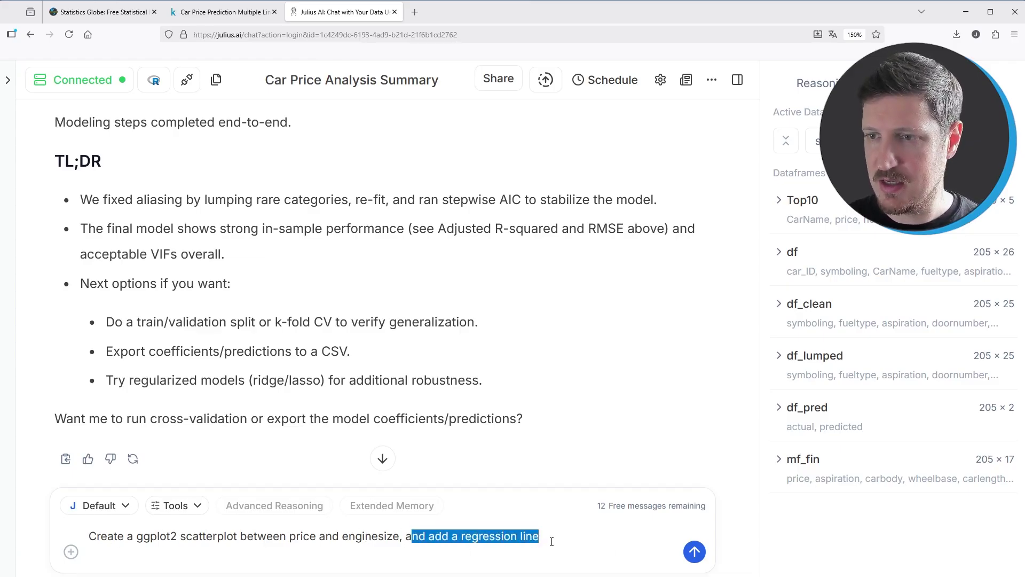
pyautogui.click(552, 541)
pyautogui.click(694, 551)
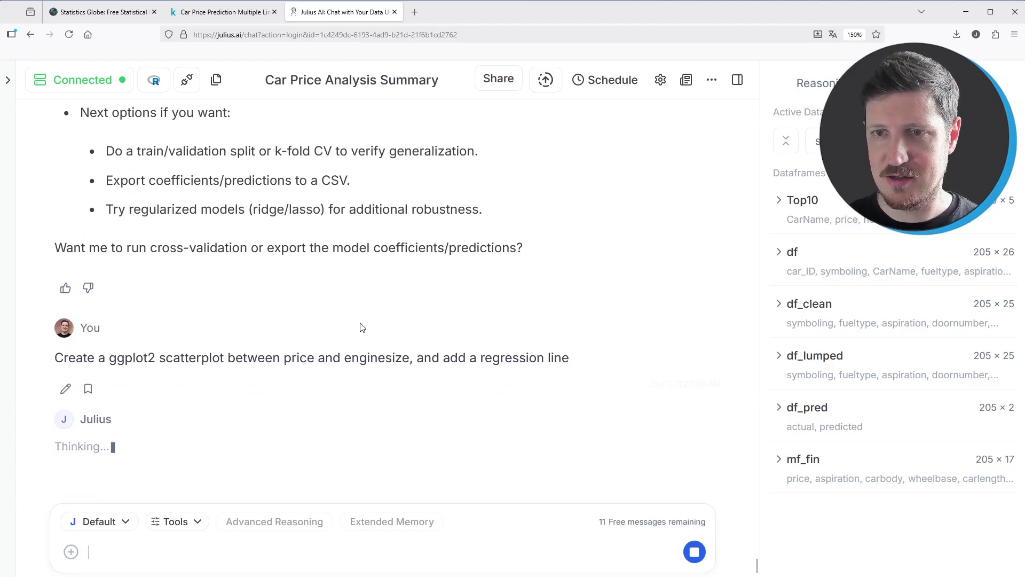
# - Check the correlation between engine size and price reported in the scatterplot reply
pyautogui.moveTo(123, 176)
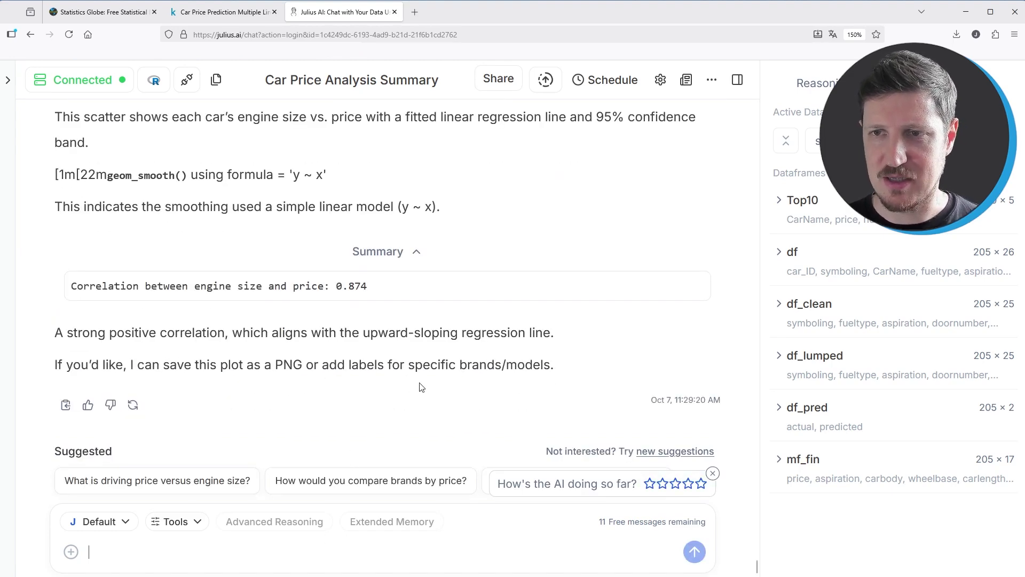
pyautogui.moveTo(115, 289); pyautogui.dragTo(452, 298)
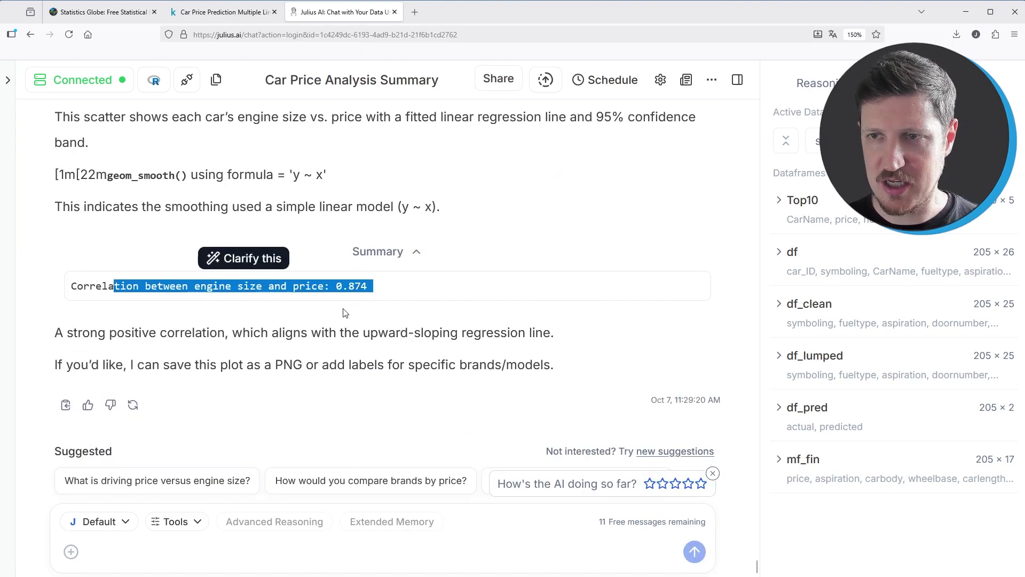
pyautogui.click(243, 299)
pyautogui.moveTo(342, 287); pyautogui.dragTo(447, 288)
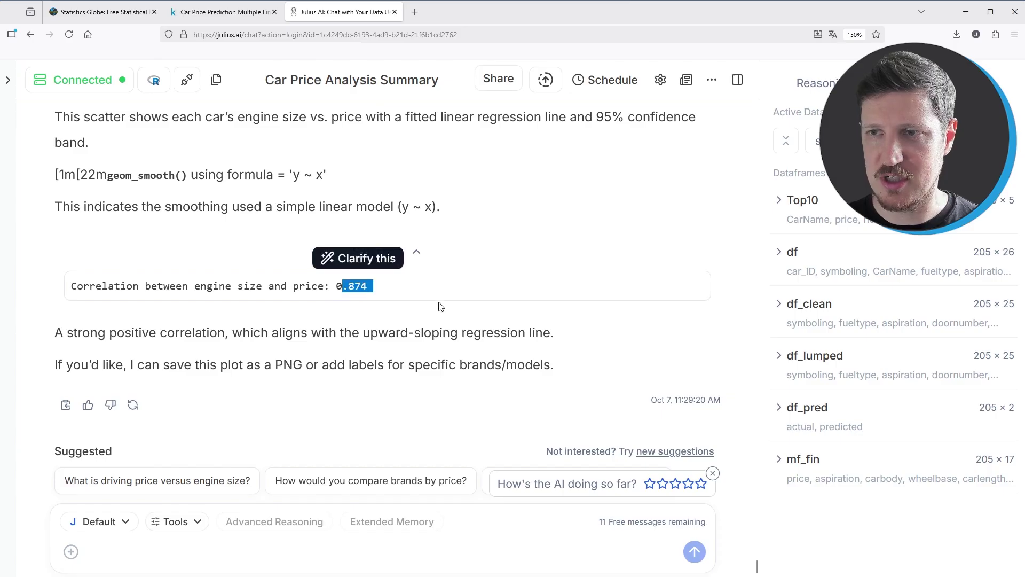
# - Examine the whole Price vs Engine Size scatterplot with its regression line and 95% confidence band
pyautogui.scroll(10, 486, 320)
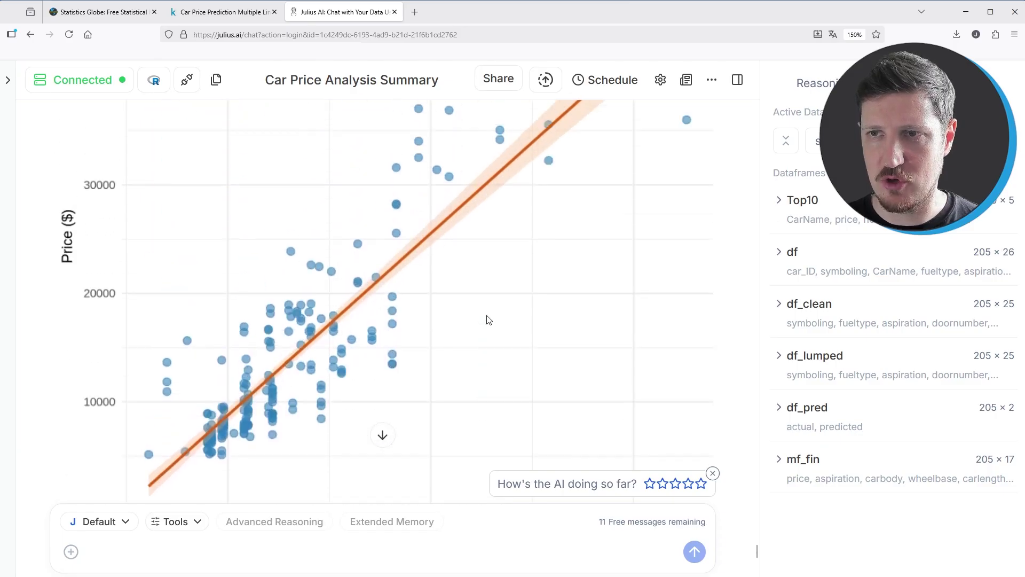
pyautogui.scroll(5, 487, 320)
pyautogui.scroll(-5, 486, 319)
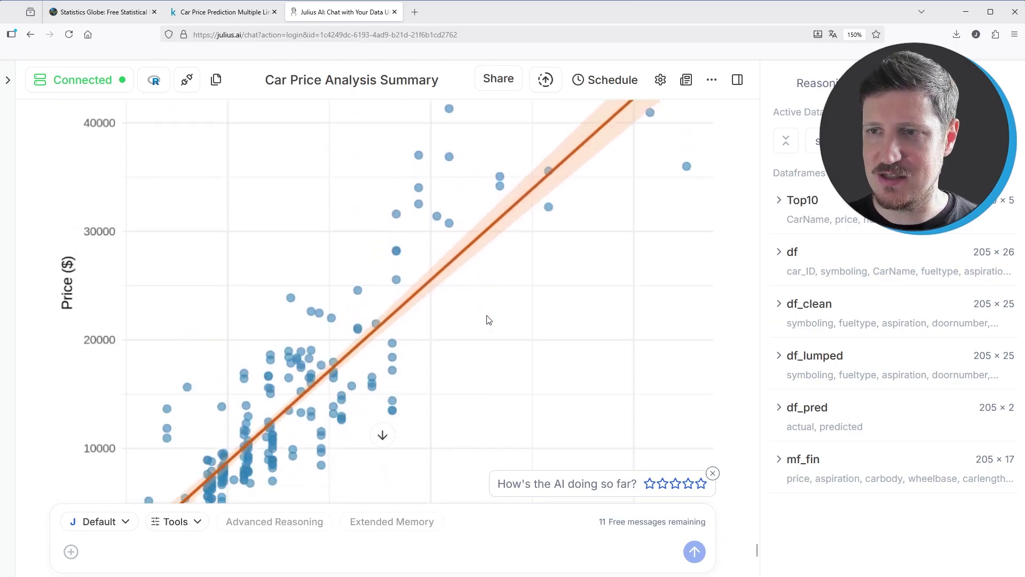
pyautogui.scroll(5, 487, 319)
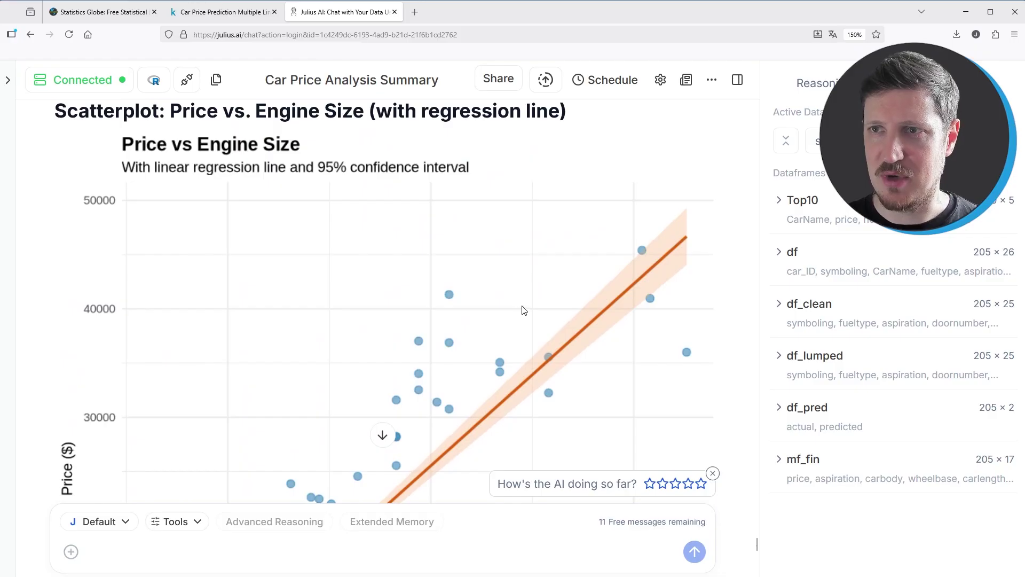
pyautogui.hotkey('ctrl', '-')
pyautogui.hotkey('ctrl', '-')
pyautogui.hotkey('ctrl', '-')
pyautogui.hotkey('ctrl', '-')
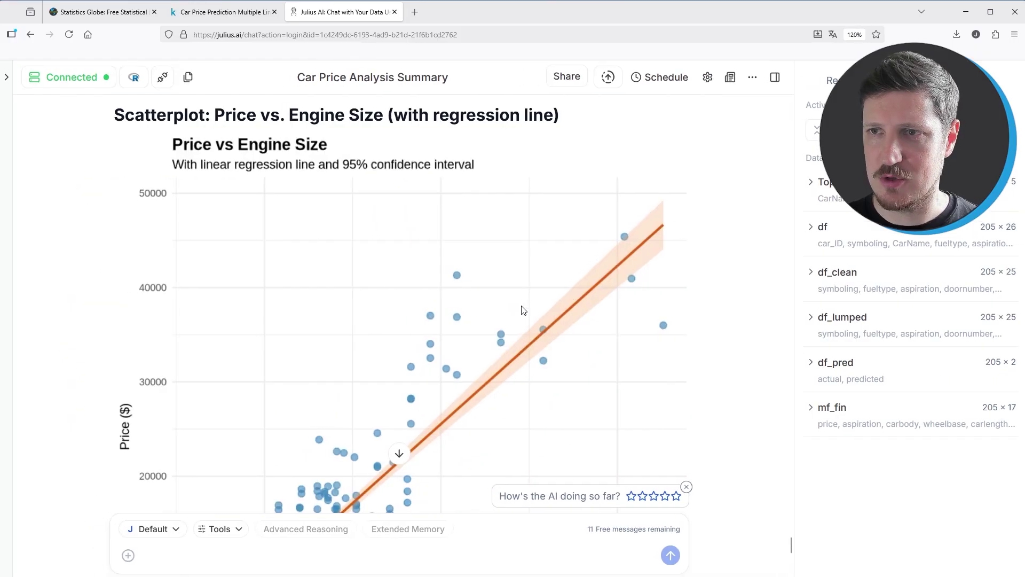
pyautogui.hotkey('ctrl', '-')
pyautogui.scroll(-2, 521, 305)
pyautogui.hotkey('ctrl', '-')
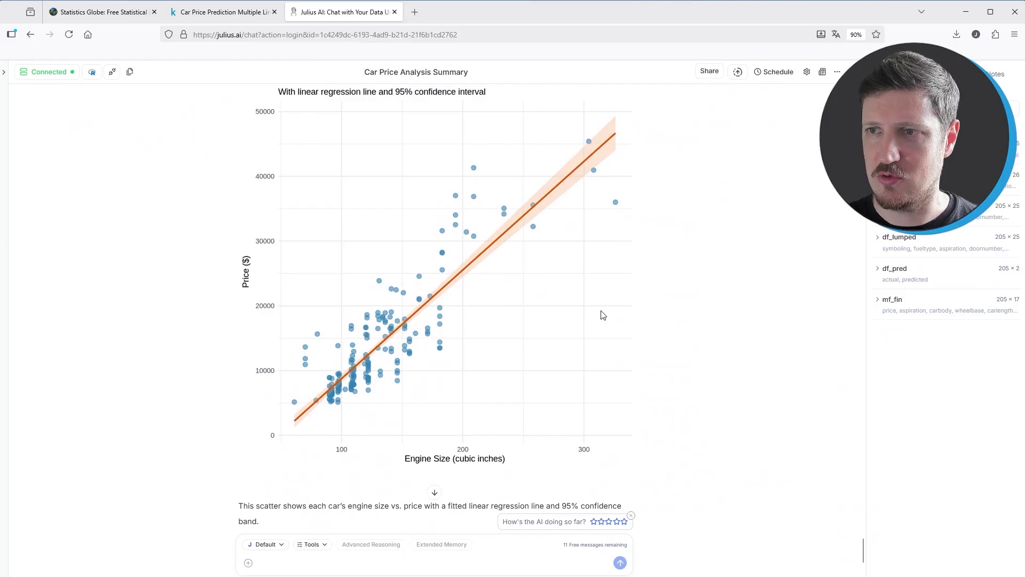
pyautogui.scroll(1, 818, 283)
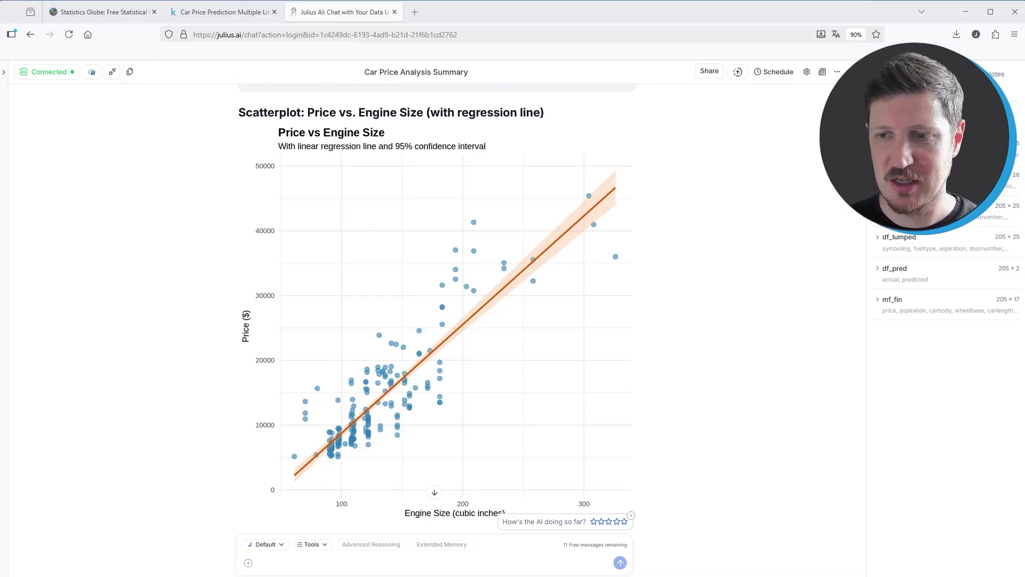
# - Copy the prompt text "Return one code box with relevant R code." after entering it, and send the prompt
pyautogui.click(307, 567)
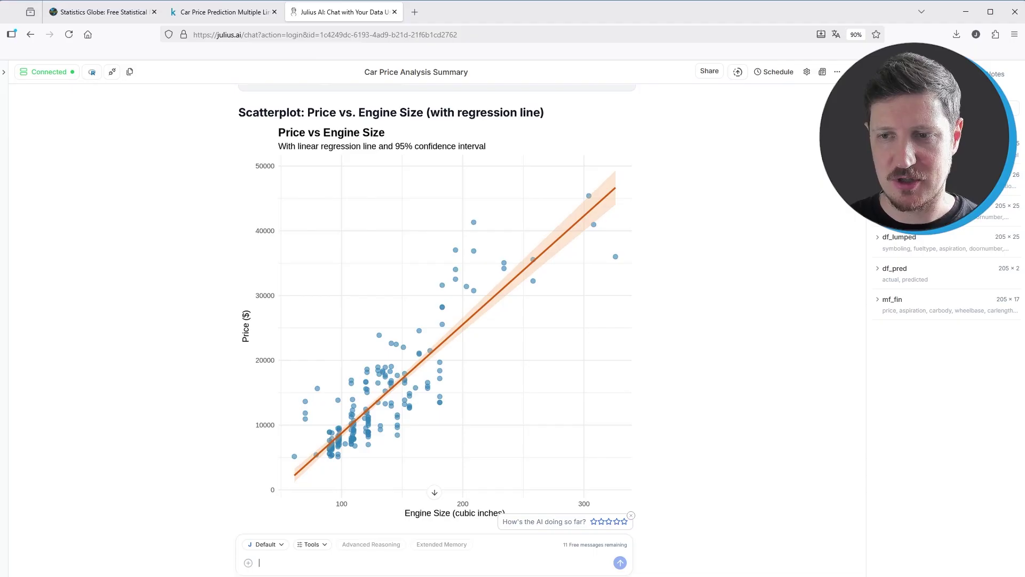
pyautogui.write('Return one code box with relevant R code.')
pyautogui.hotkey('ctrl', '+')
pyautogui.hotkey('ctrl', '+')
pyautogui.hotkey('ctrl', '+')
pyautogui.hotkey('ctrl', '+')
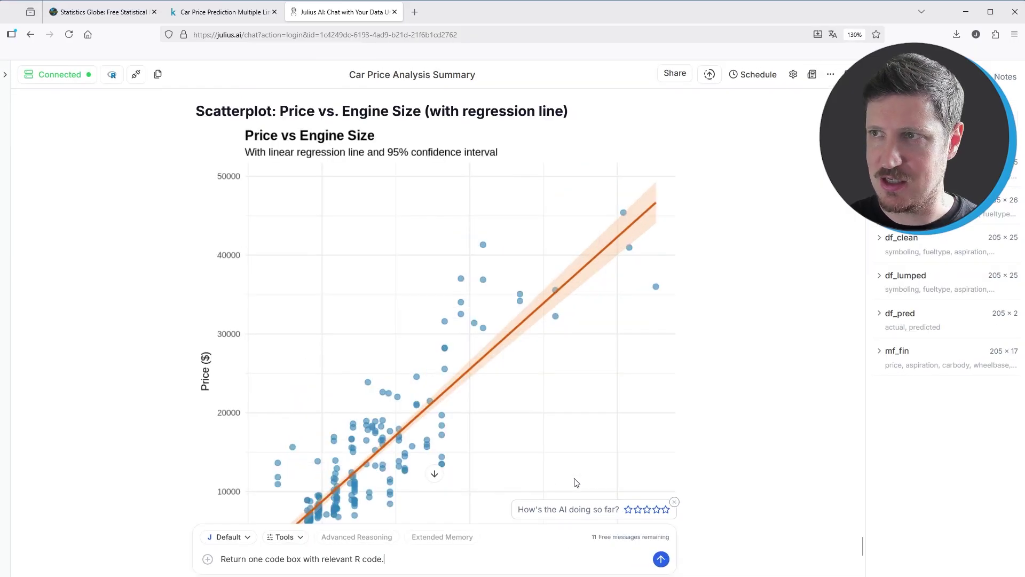
pyautogui.hotkey('ctrl', '+')
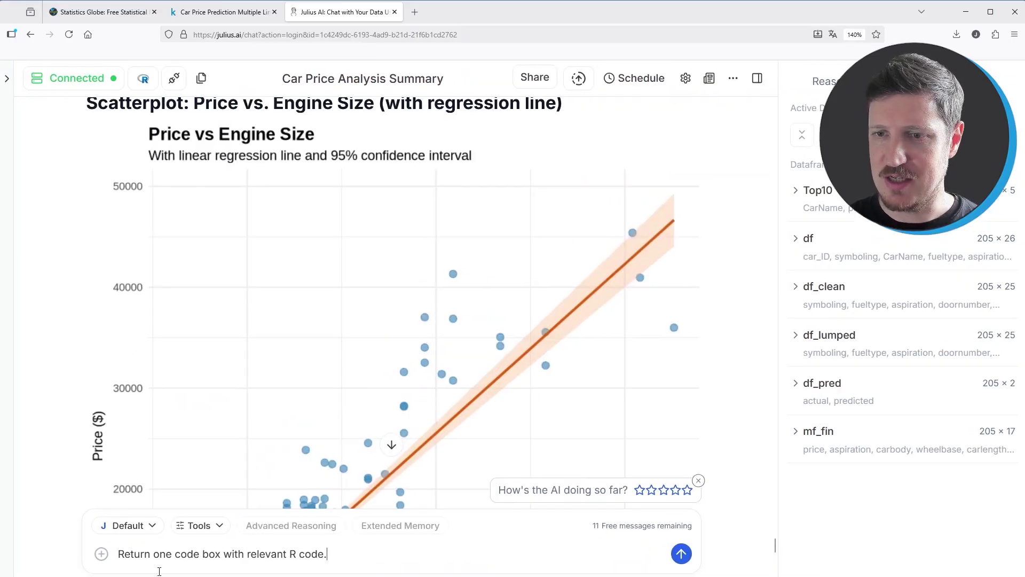
pyautogui.moveTo(339, 563); pyautogui.dragTo(154, 575)
pyautogui.hotkey('ctrl', 'c')
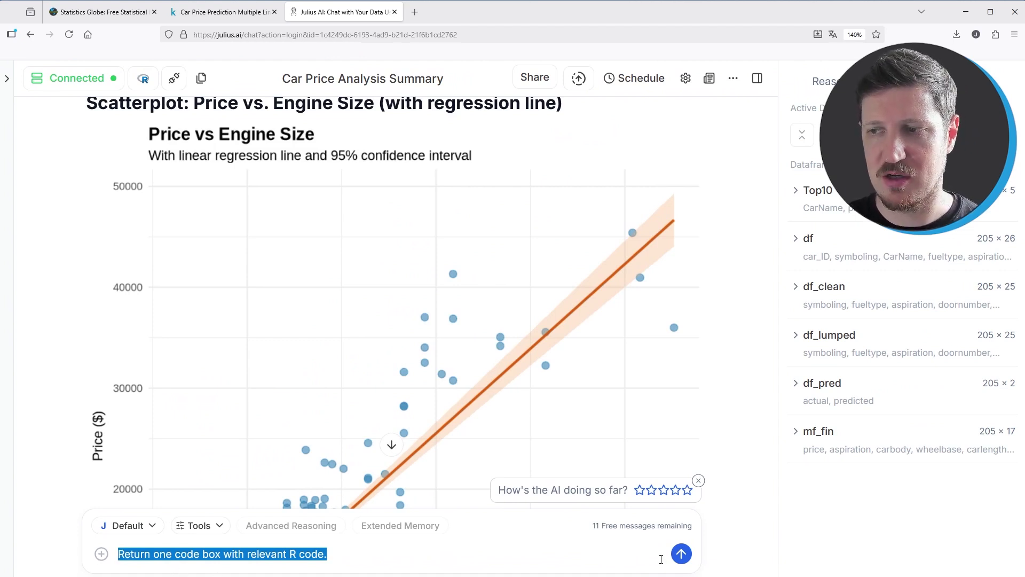
pyautogui.click(681, 553)
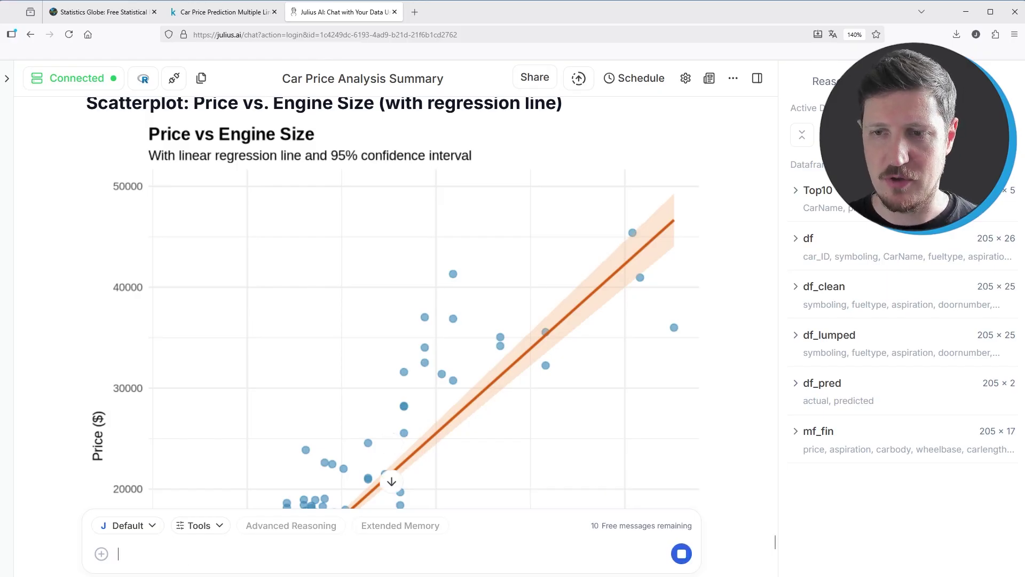
# - Examine the returned R code box, from the ggplot2 package setup to the scatterplot and correlation code
pyautogui.scroll(5, 600, 278)
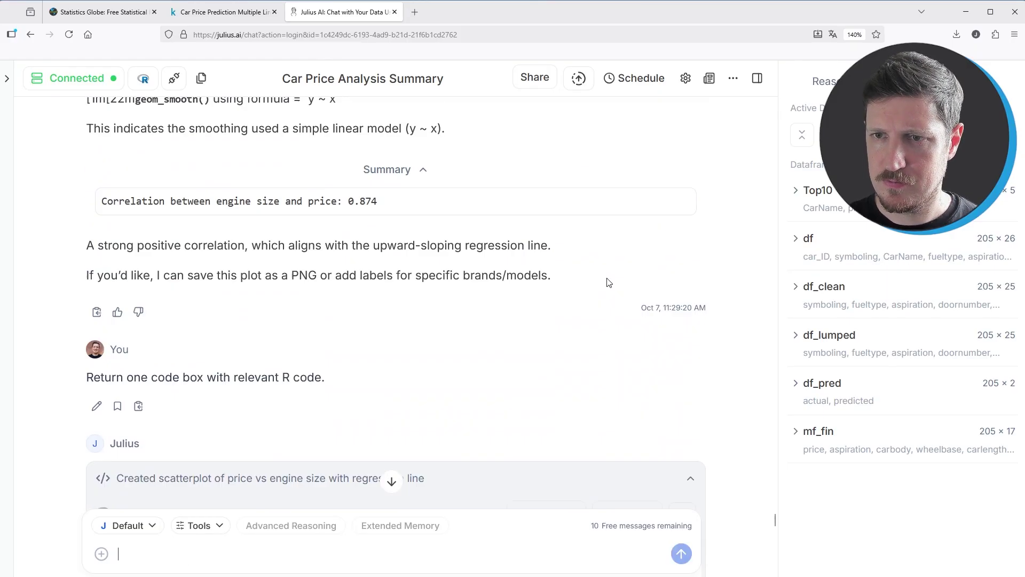
pyautogui.scroll(-15, 608, 281)
pyautogui.scroll(6, 542, 368)
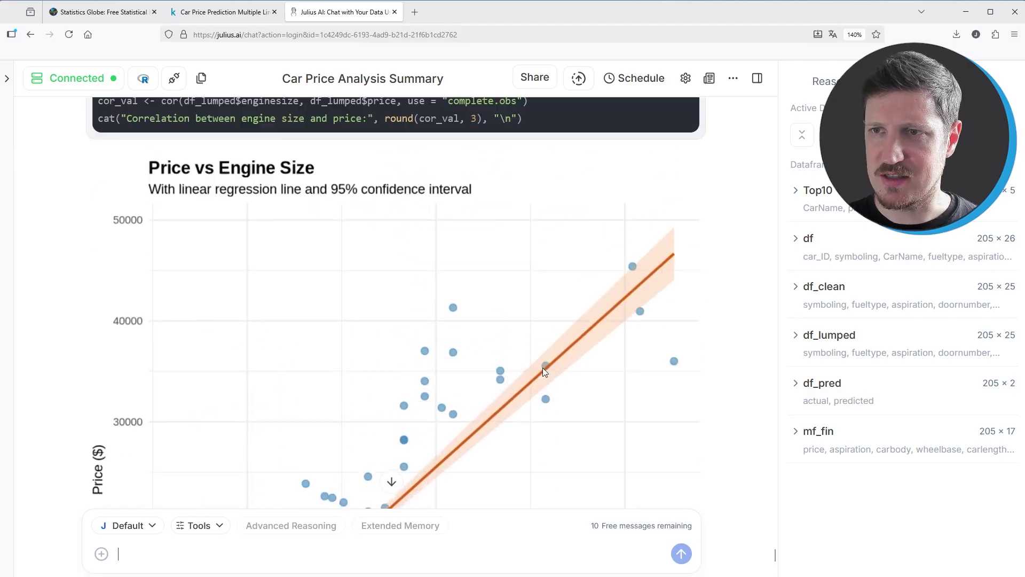
pyautogui.scroll(6, 543, 370)
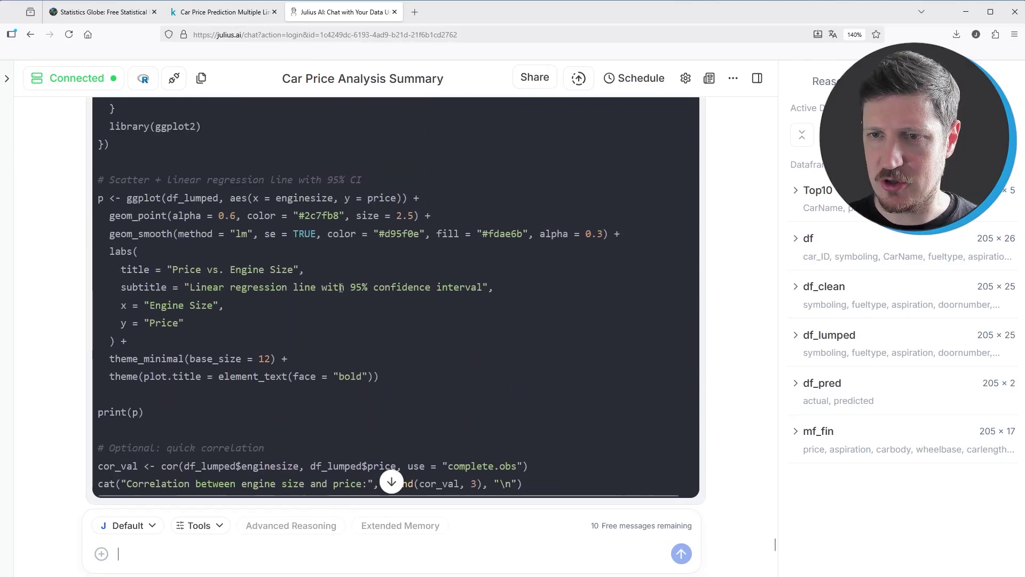
pyautogui.scroll(3, 349, 275)
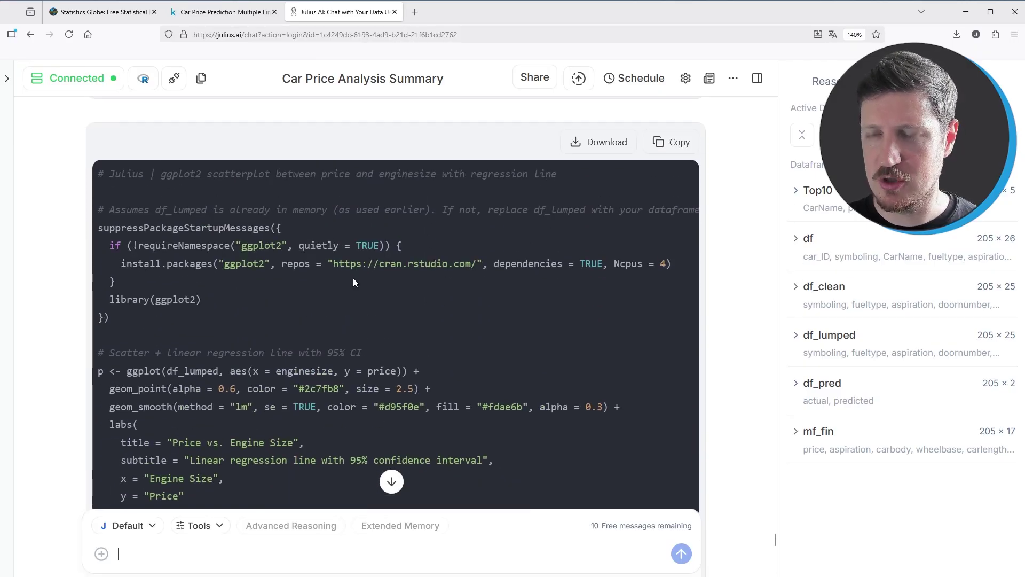
pyautogui.scroll(6, 363, 278)
pyautogui.scroll(-8, 384, 284)
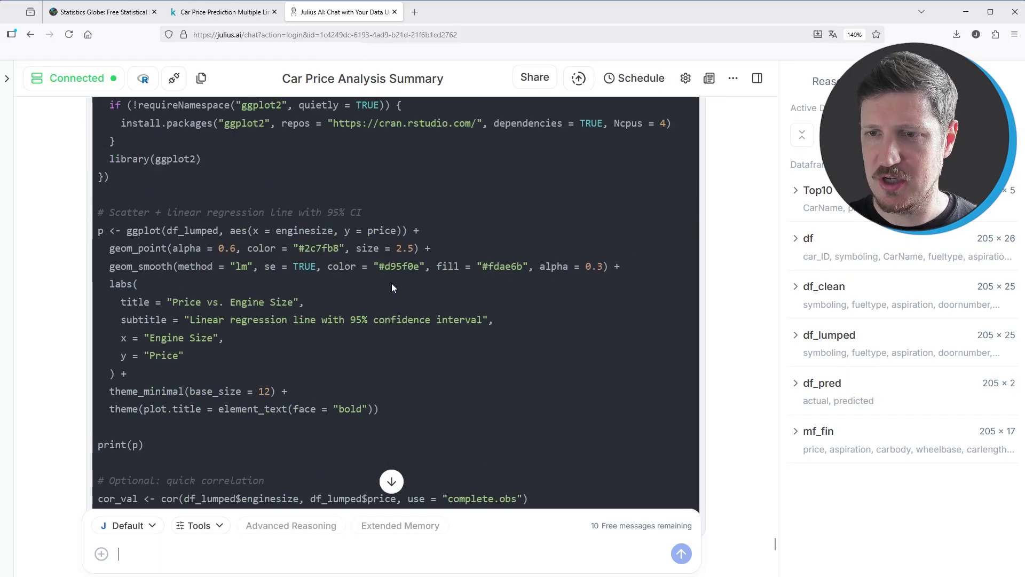
# - Reuse the copied prompt and extend it to "Return one code box with relevant R code for the entire project."
pyautogui.scroll(-4, 391, 287)
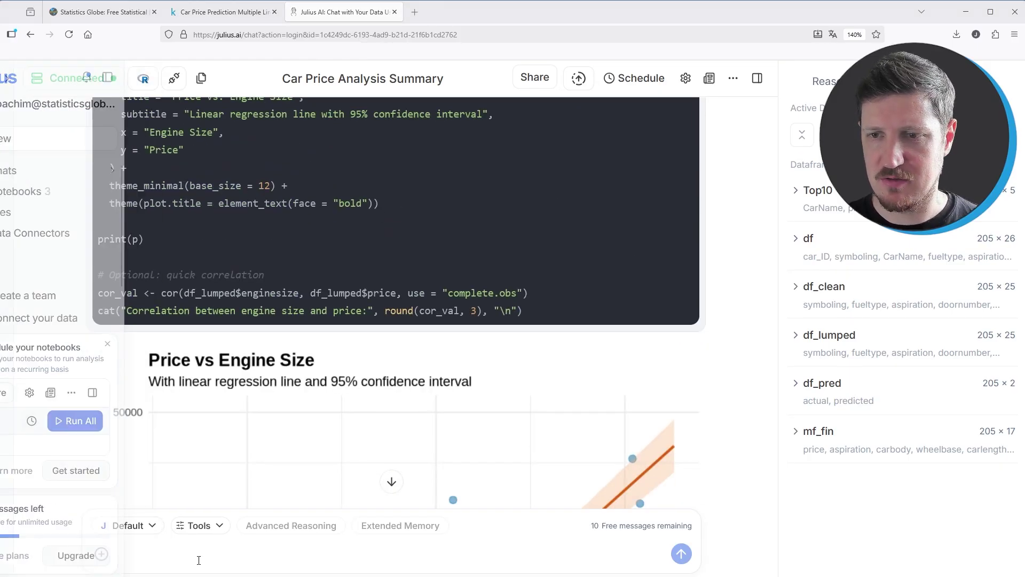
pyautogui.hotkey('ctrl', 'v')
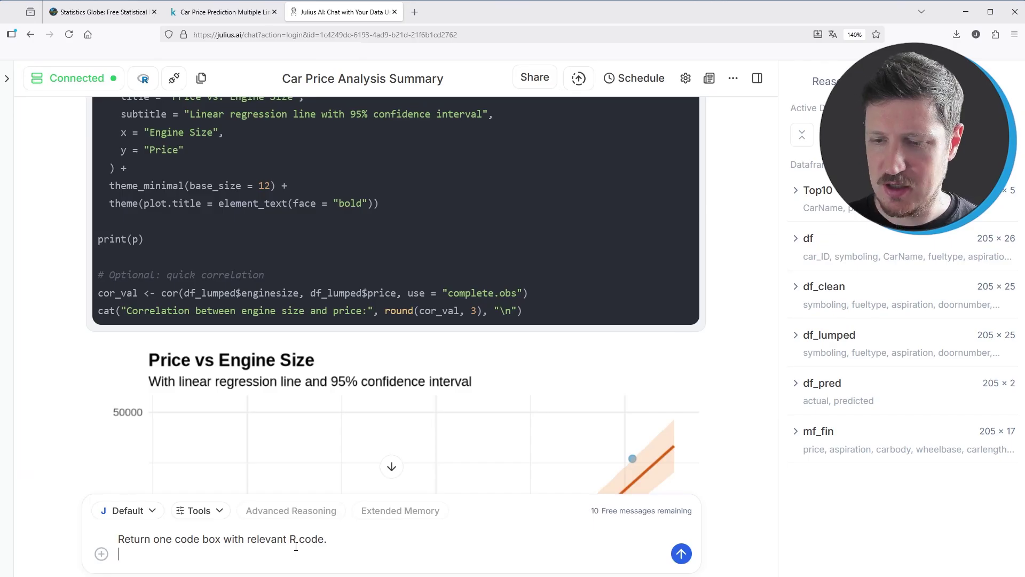
pyautogui.press('BackSpace')
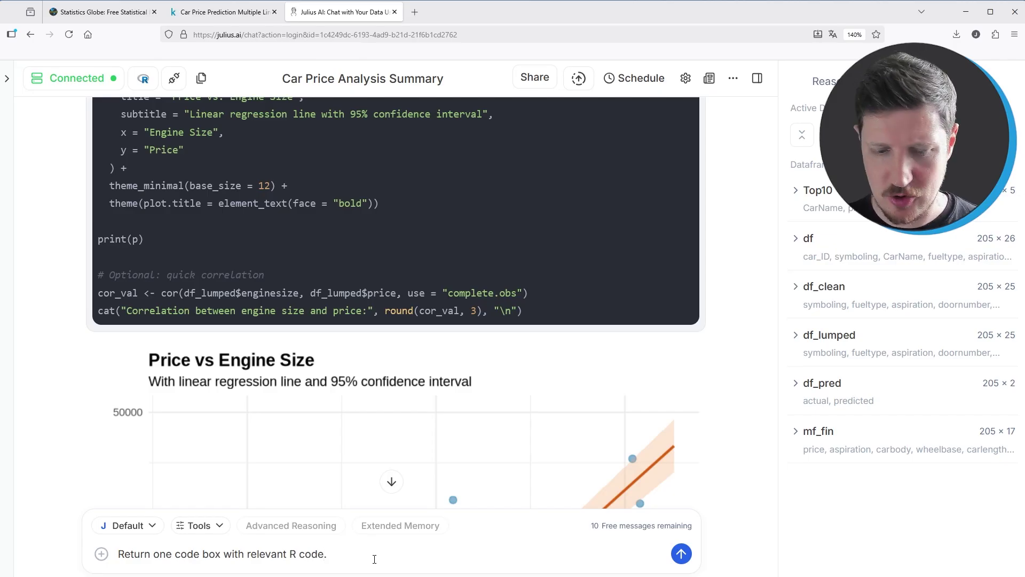
pyautogui.write('for the entire ')
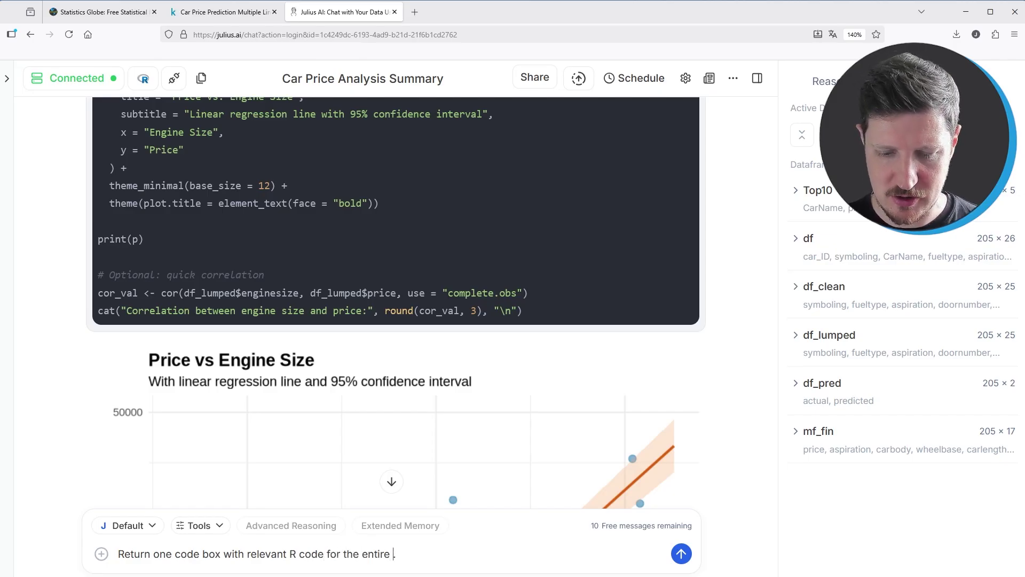
pyautogui.write('project.')
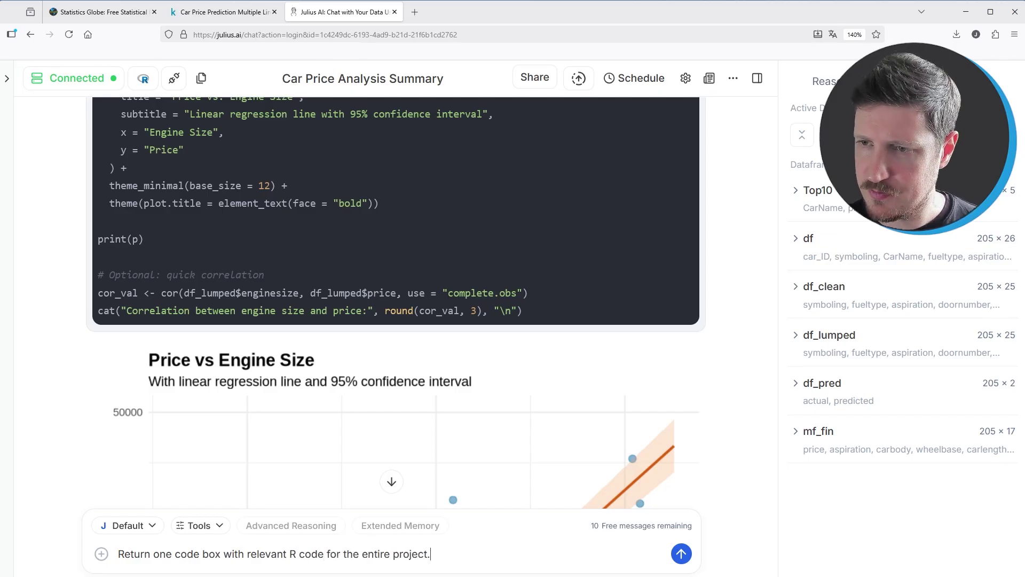
# - Add to the prompt "I want to copy/paste this into RStudio, so make sure that everything runs as shown here in Julius AI." and send it
pyautogui.write(' I want to')
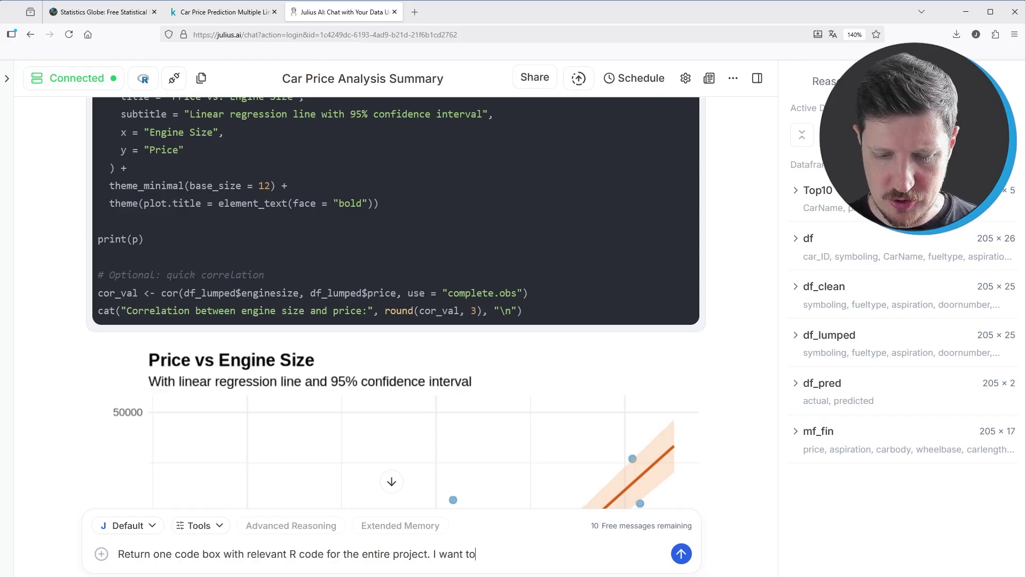
pyautogui.write(' copy/paste this')
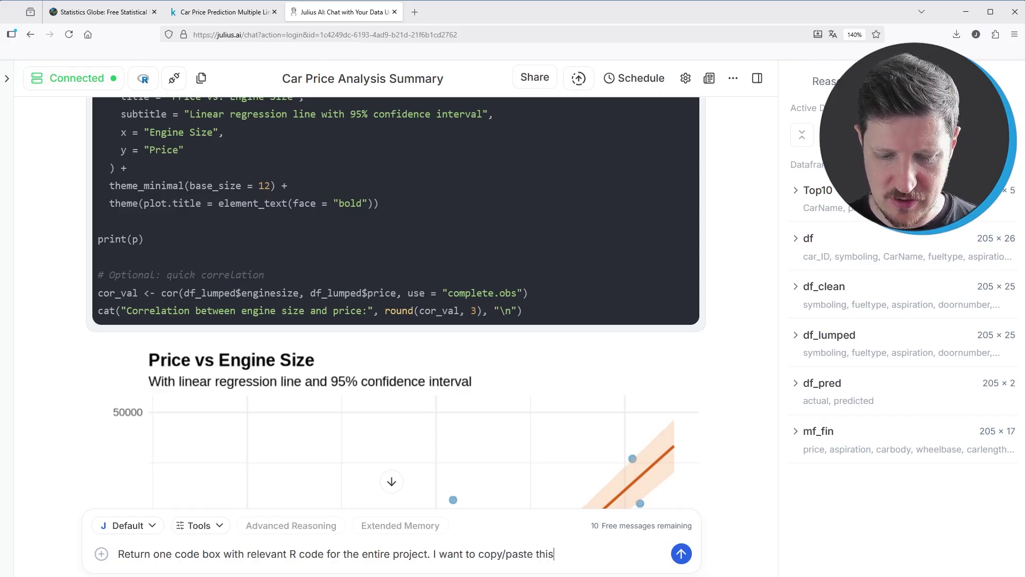
pyautogui.write(' into RSt')
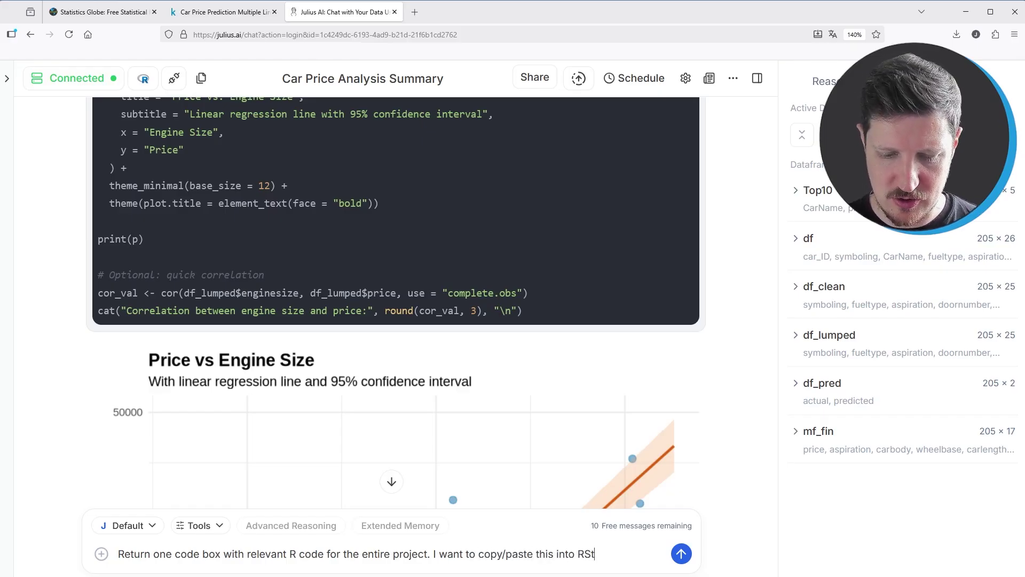
pyautogui.write('udio, so ')
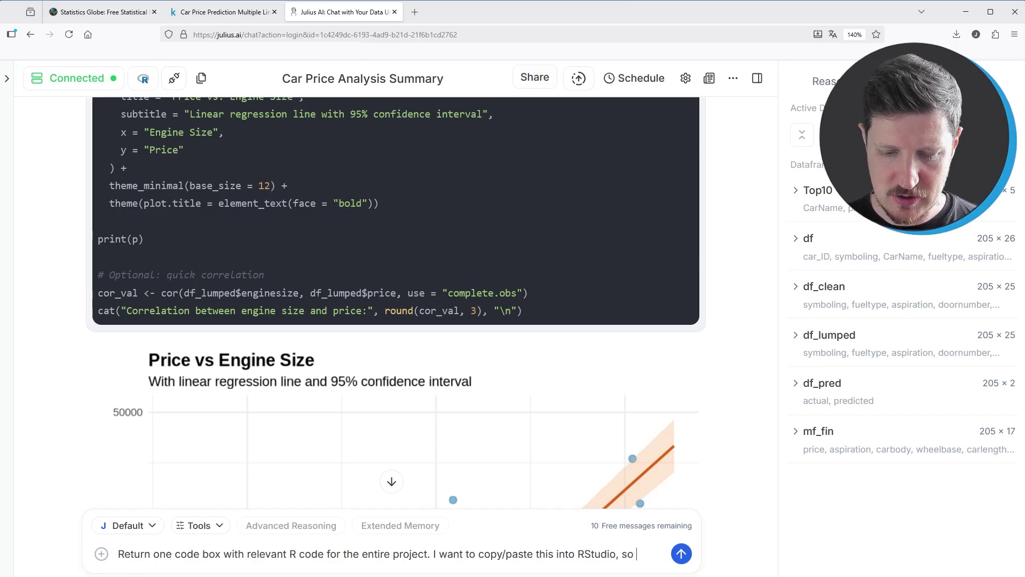
pyautogui.write('make sure that ever')
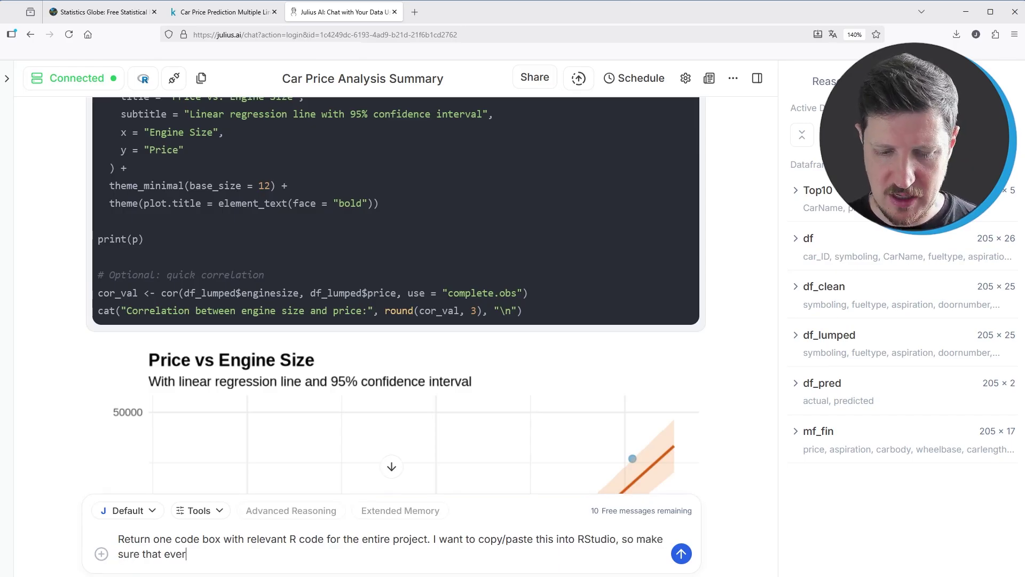
pyautogui.write('ything runs as ')
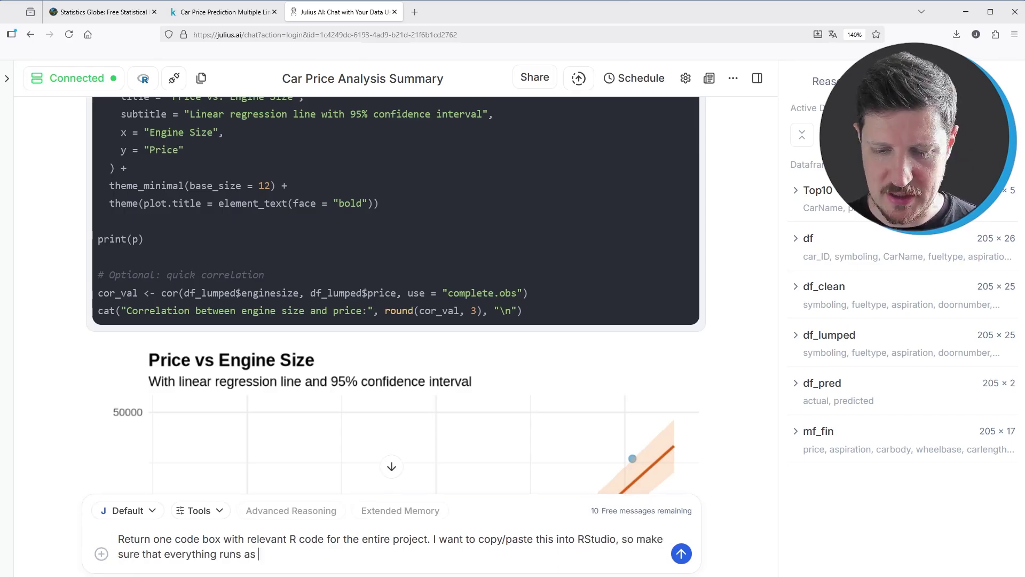
pyautogui.write('shown here in')
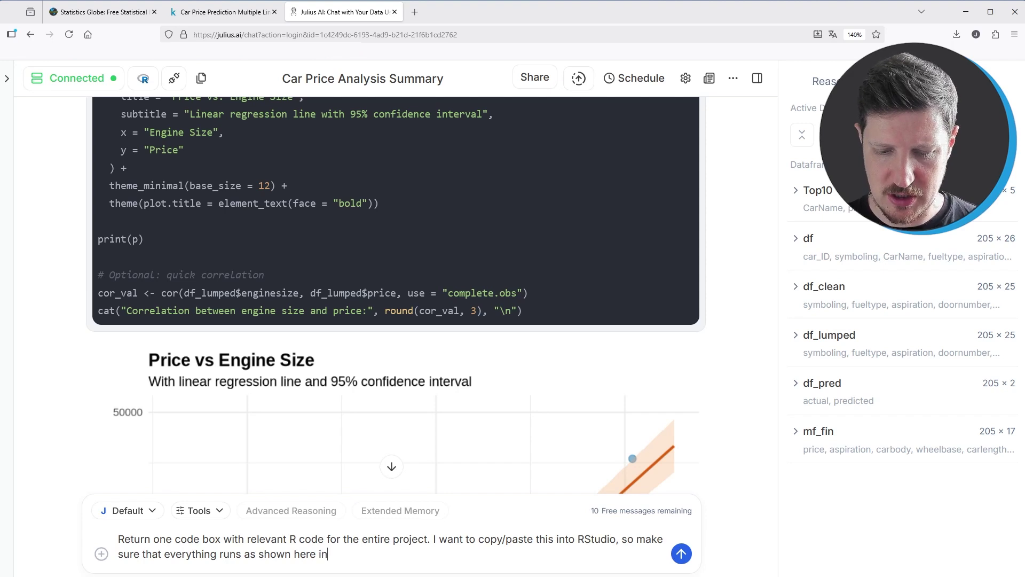
pyautogui.write(' Julius AI.')
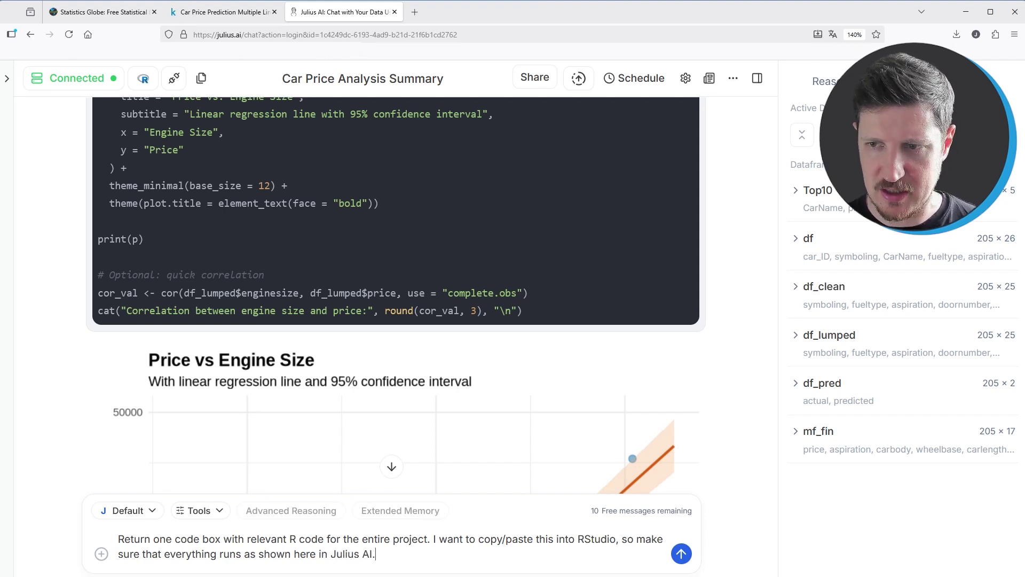
pyautogui.click(681, 553)
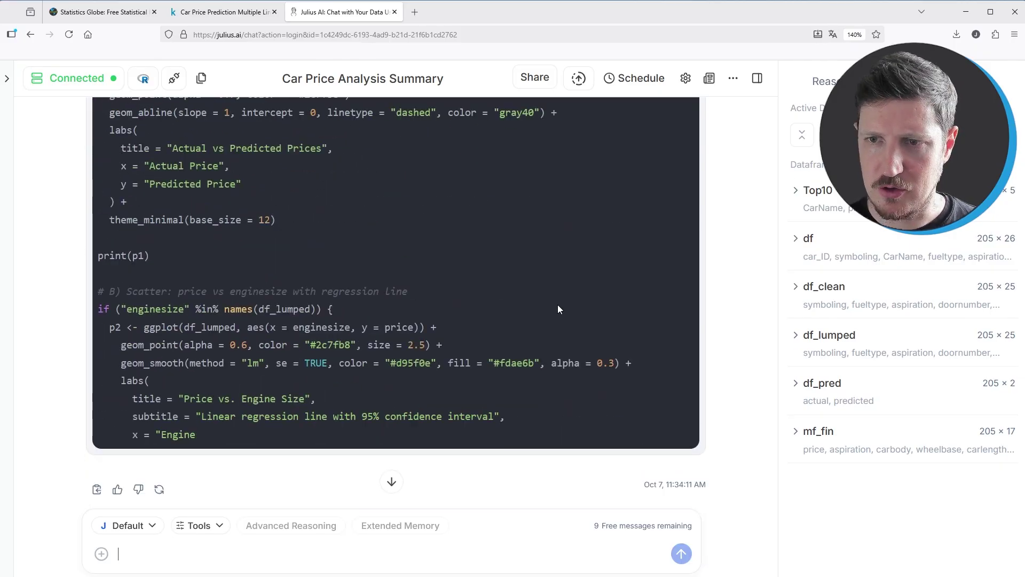
# - Go back through the generated end-to-end car price modeling script to its beginning and copy the whole code box
pyautogui.scroll(15, 560, 307)
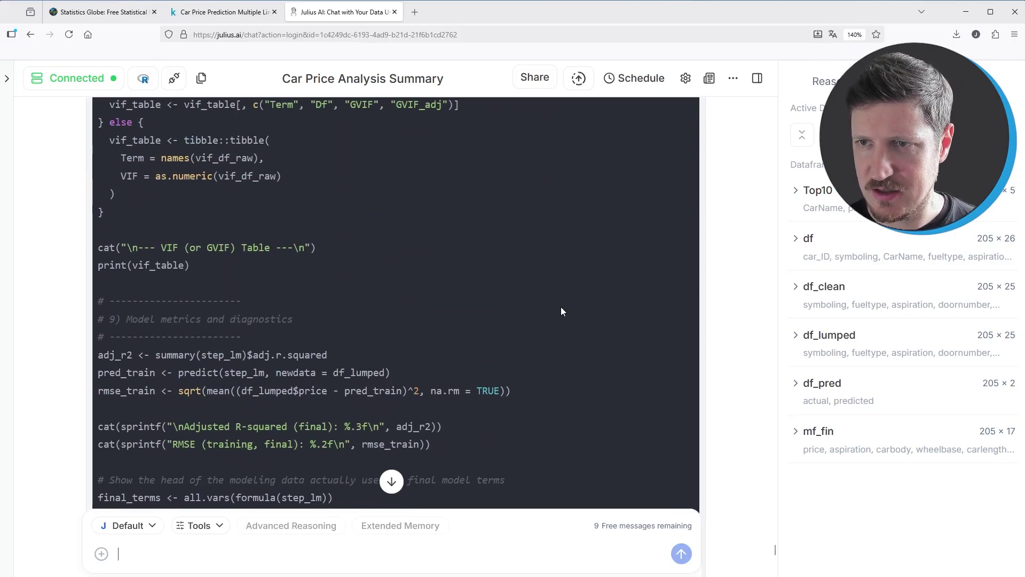
pyautogui.scroll(12, 560, 308)
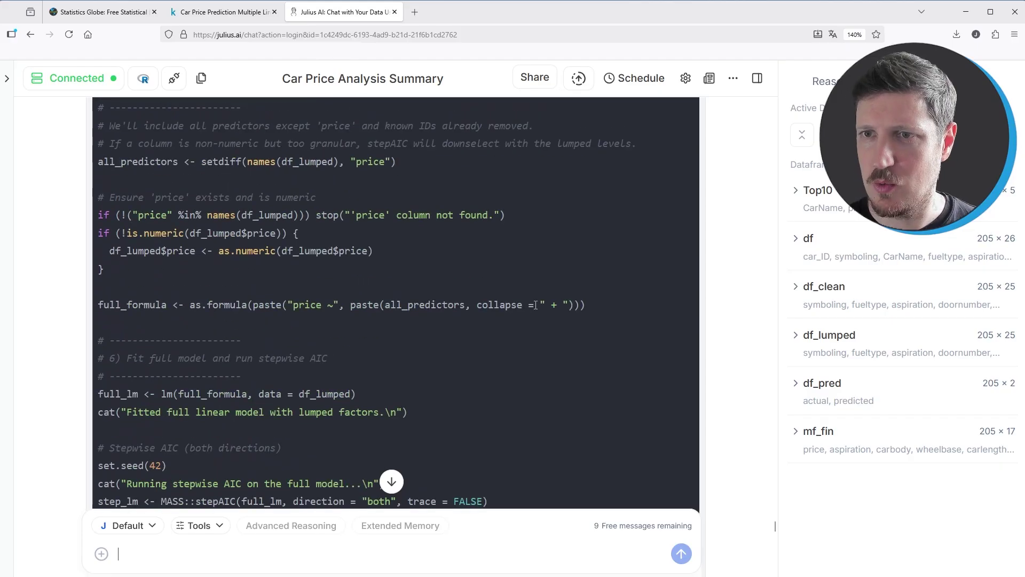
pyautogui.scroll(15, 532, 310)
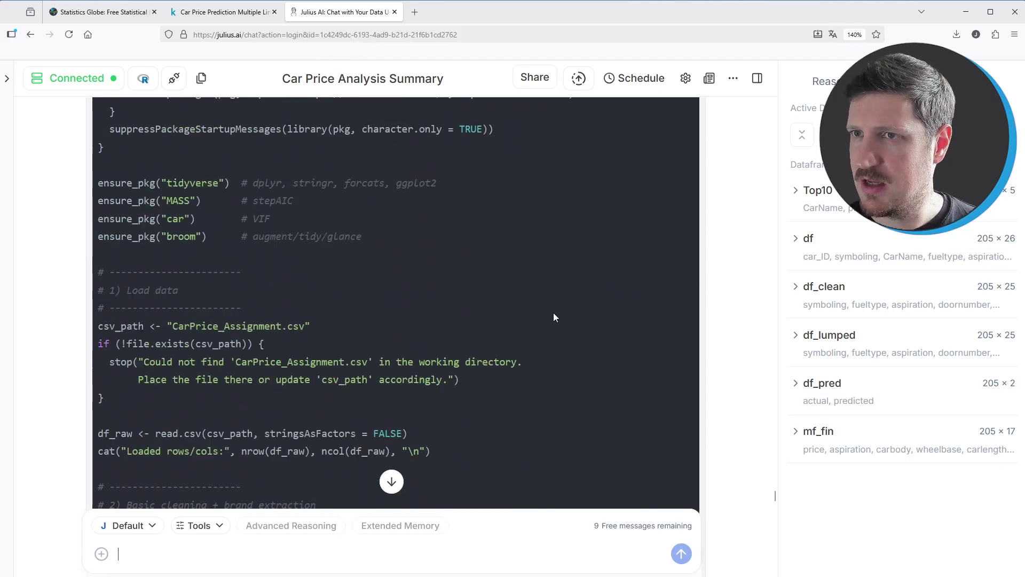
pyautogui.scroll(10, 567, 319)
pyautogui.scroll(-6, 567, 319)
pyautogui.scroll(3, 566, 319)
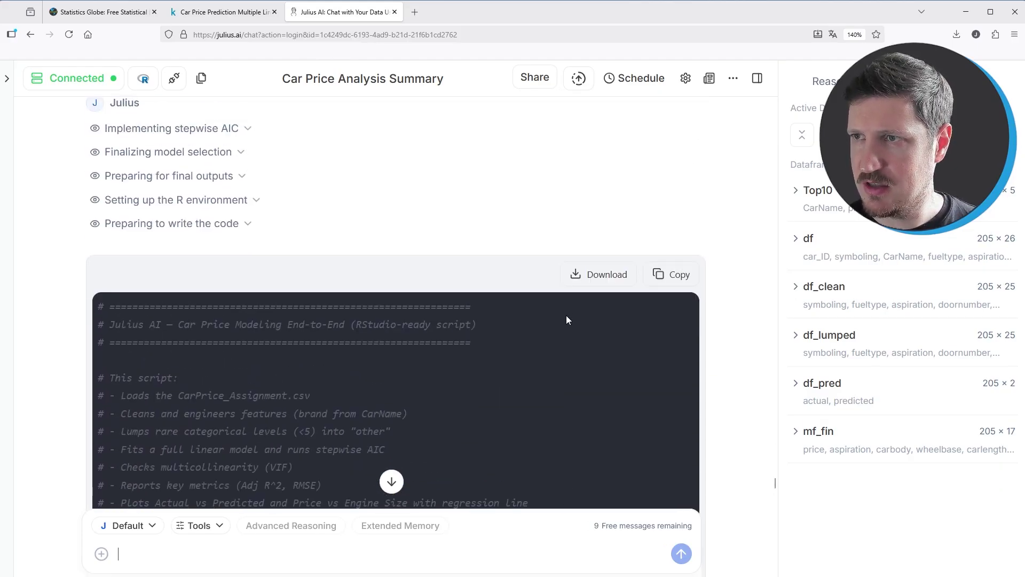
pyautogui.click(675, 286)
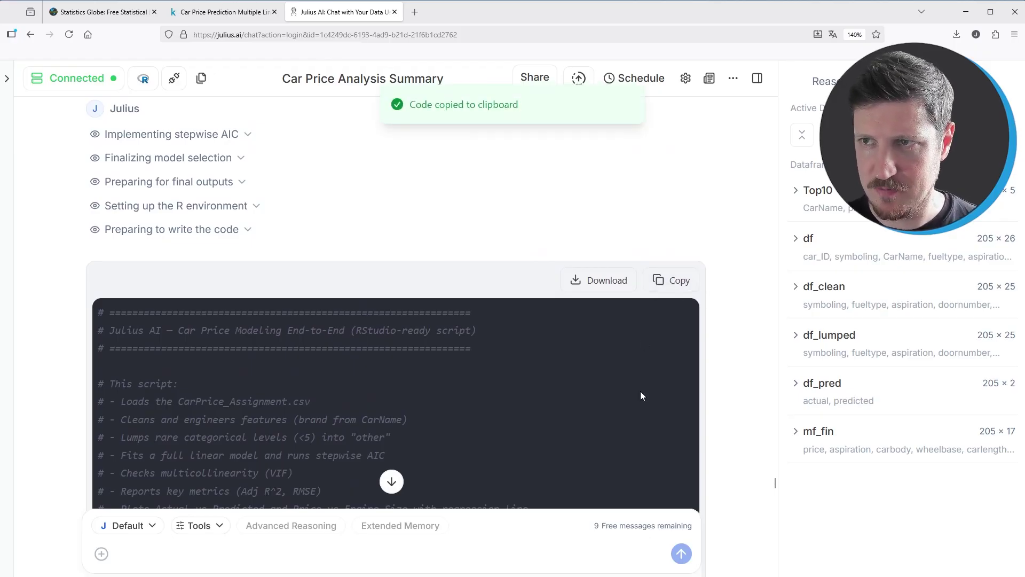
# - Switch to RStudio, paste the copied code into a new R script, and return to the script's header comments
pyautogui.hotkey('alt', 'Tab')
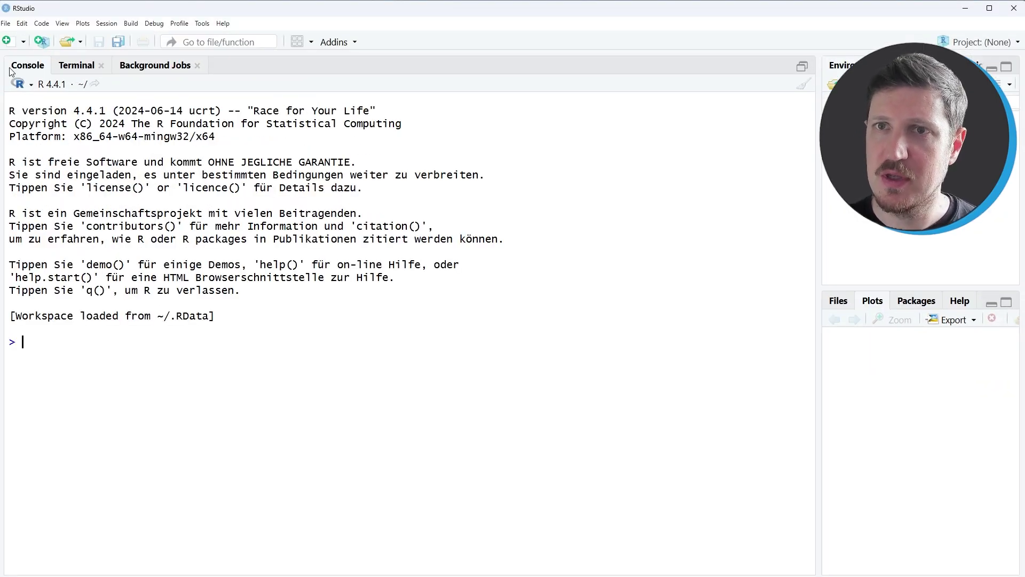
pyautogui.click(16, 41)
pyautogui.click(32, 63)
pyautogui.hotkey('ctrl', 'v')
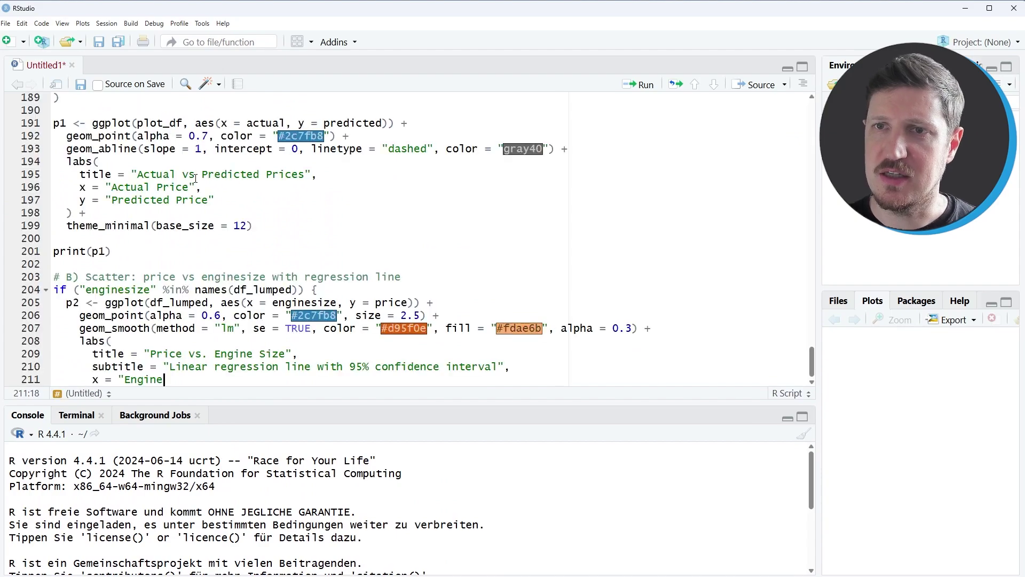
pyautogui.scroll(1, 324, 183)
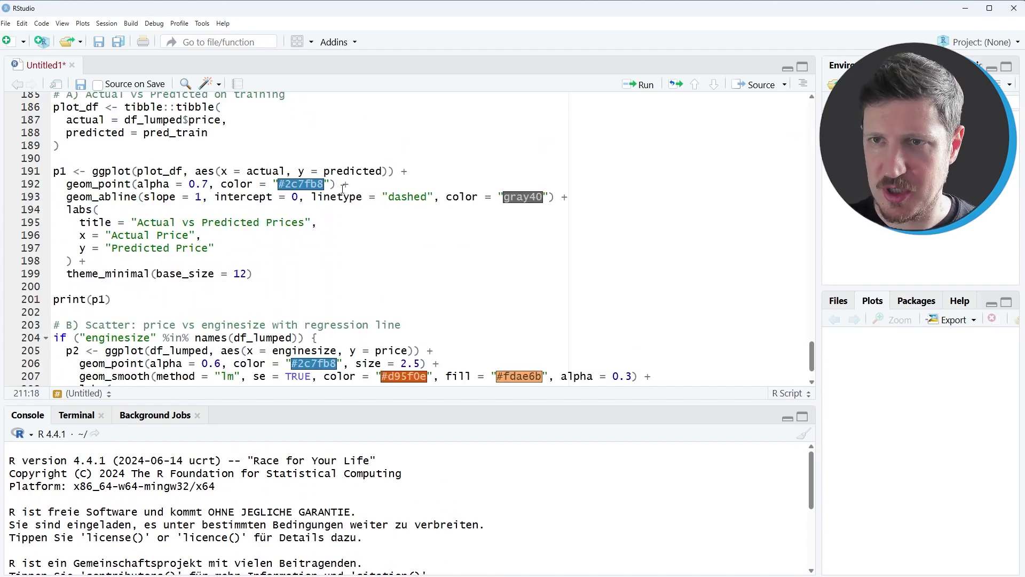
pyautogui.scroll(5, 355, 183)
pyautogui.scroll(20, 360, 183)
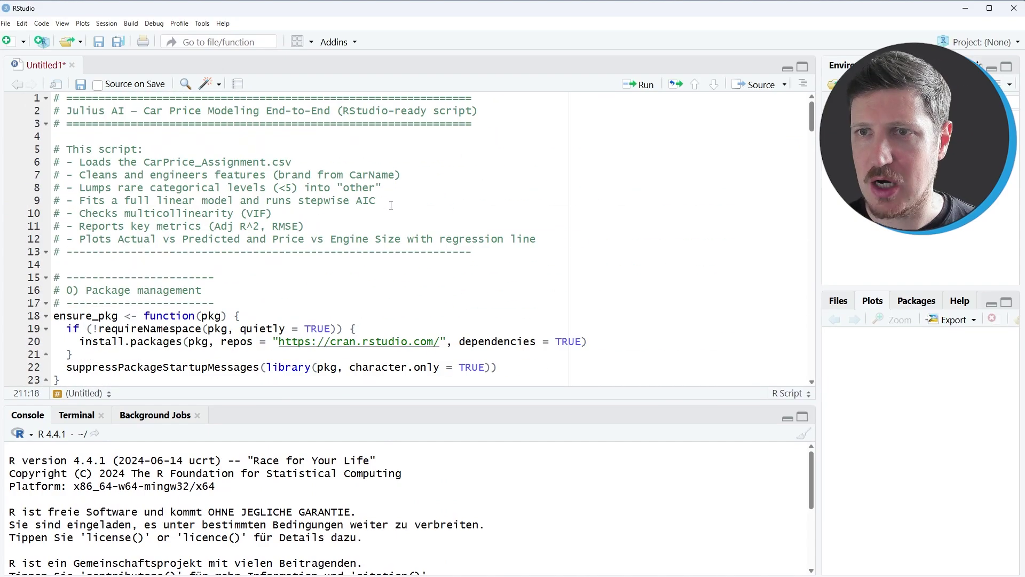
# - Switch back to Julius AI in the browser and review the script's package management, data loading, and basic cleaning sections
pyautogui.hotkey('alt', 'Tab')
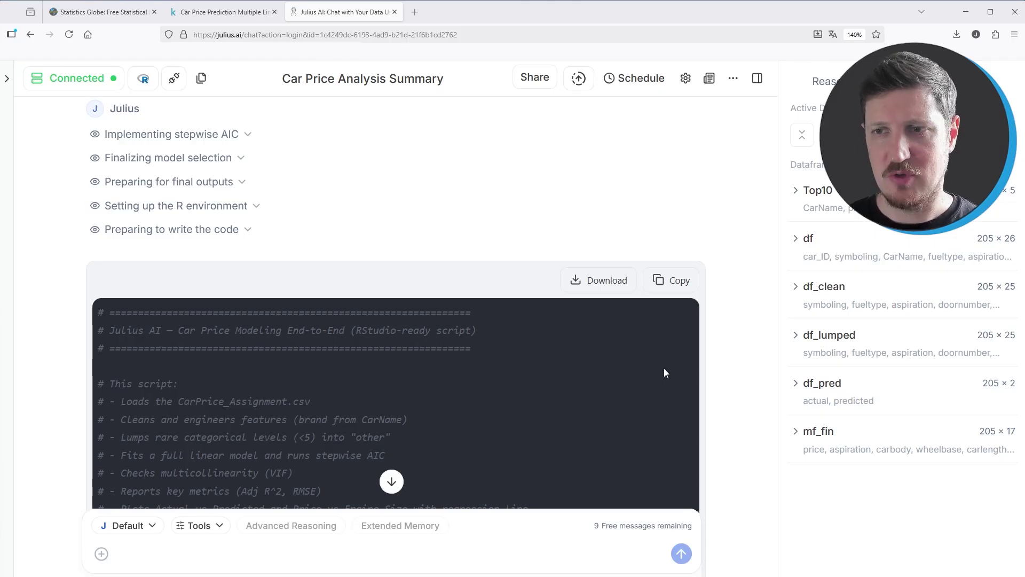
pyautogui.scroll(-8, 665, 367)
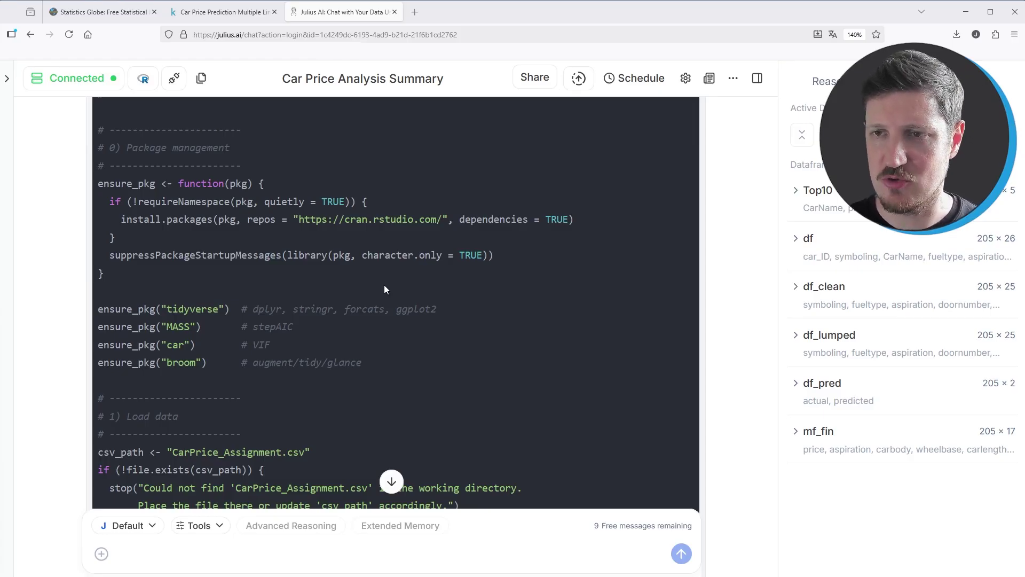
pyautogui.scroll(-6, 387, 310)
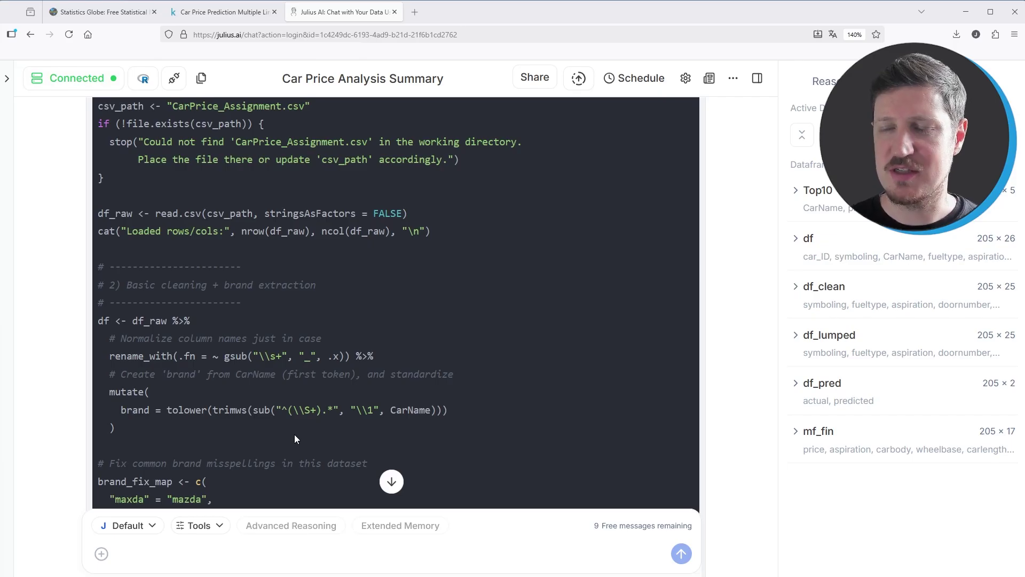
pyautogui.scroll(8, 515, 336)
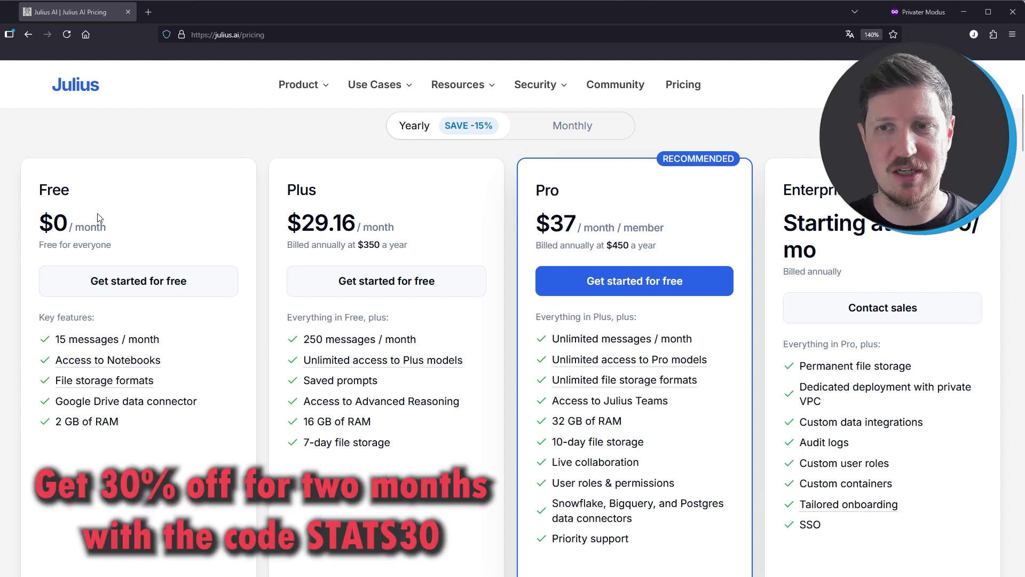
# - Highlight the Free plan's details on the Julius AI pricing page, including its monthly message allowance
pyautogui.moveTo(40, 190); pyautogui.dragTo(150, 424)
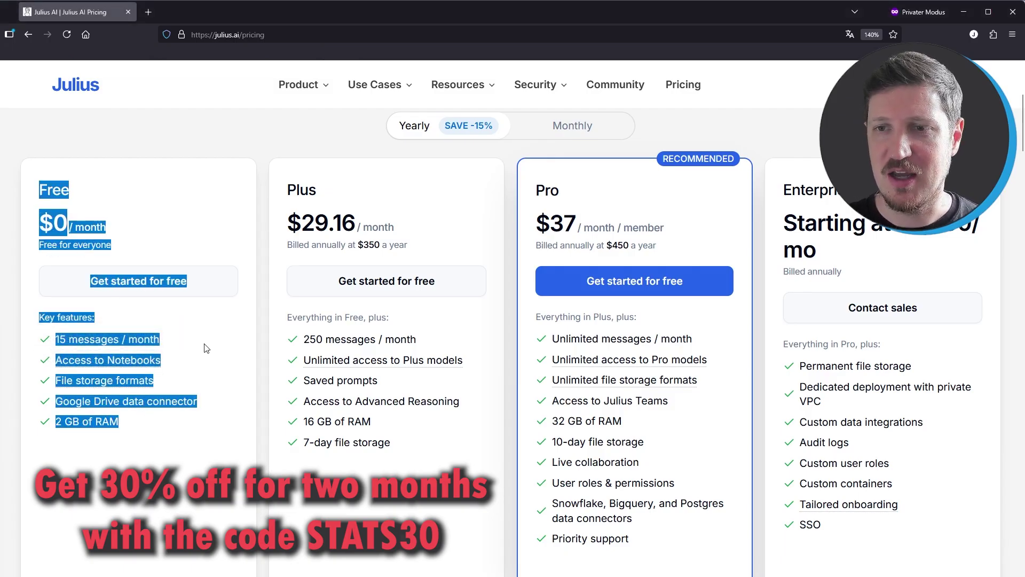
pyautogui.click(260, 334)
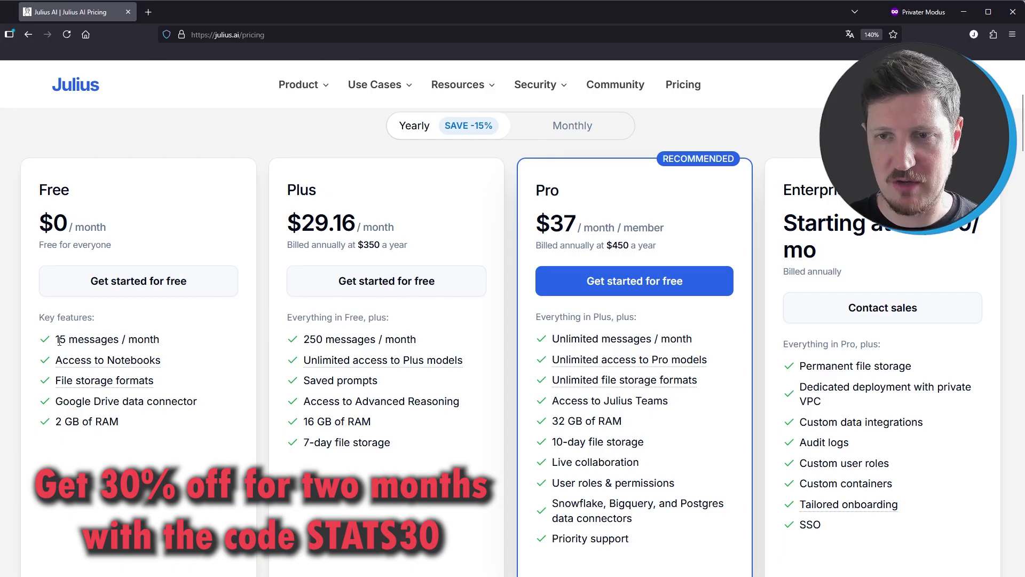
pyautogui.moveTo(59, 340); pyautogui.dragTo(178, 341)
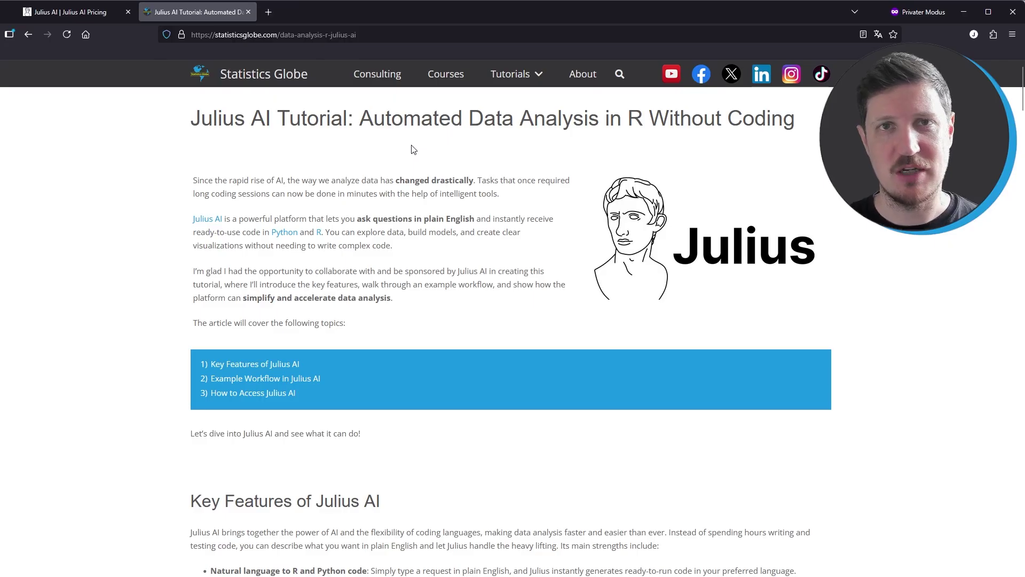
# - Skim the Statistics Globe article on Julius AI from the introduction through the example workflow and GDP charts to the Data Attribution section
pyautogui.scroll(-4, 396, 172)
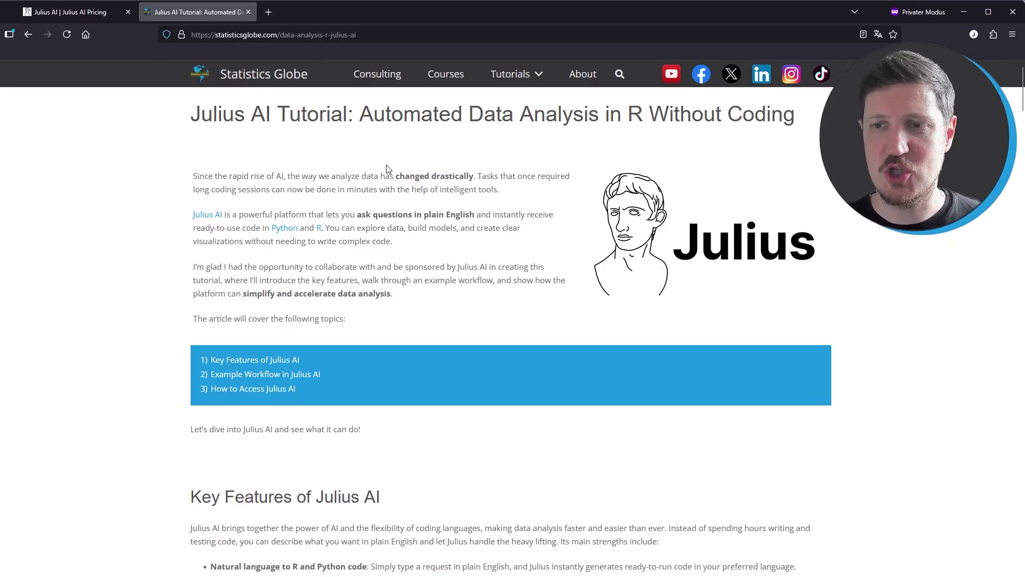
pyautogui.scroll(-10, 395, 175)
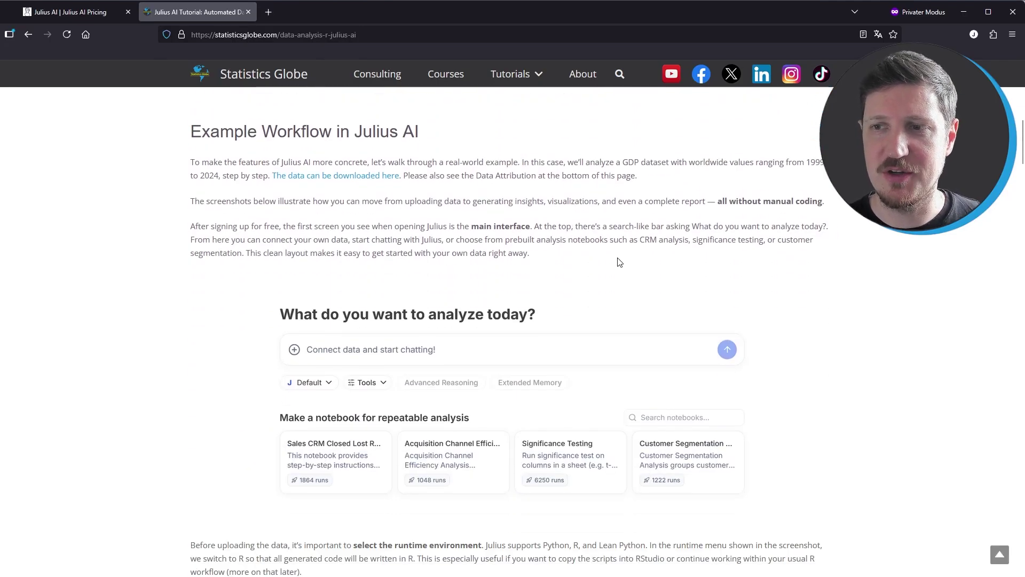
pyautogui.scroll(-2, 618, 299)
pyautogui.scroll(-7, 684, 358)
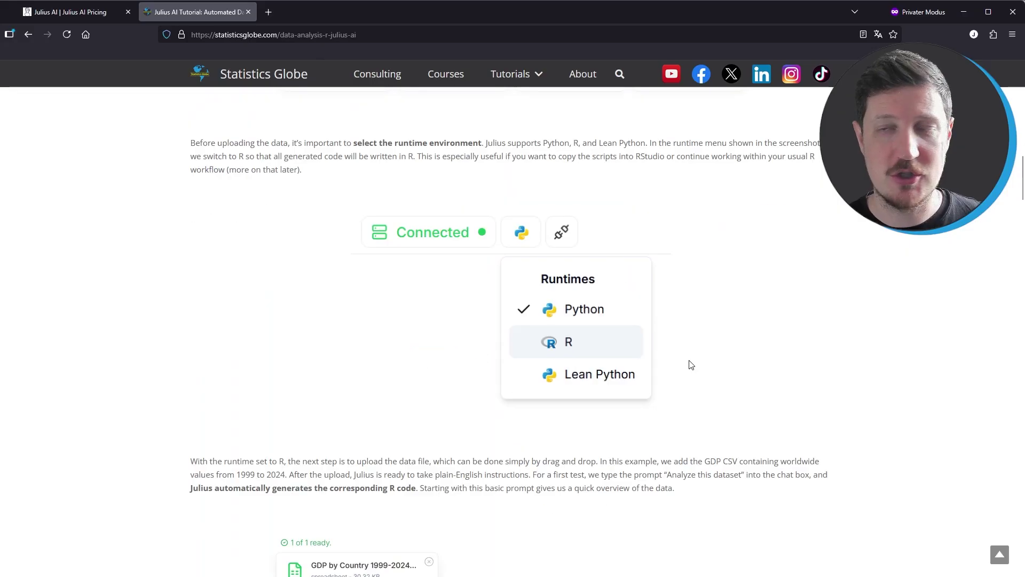
pyautogui.scroll(-19, 690, 364)
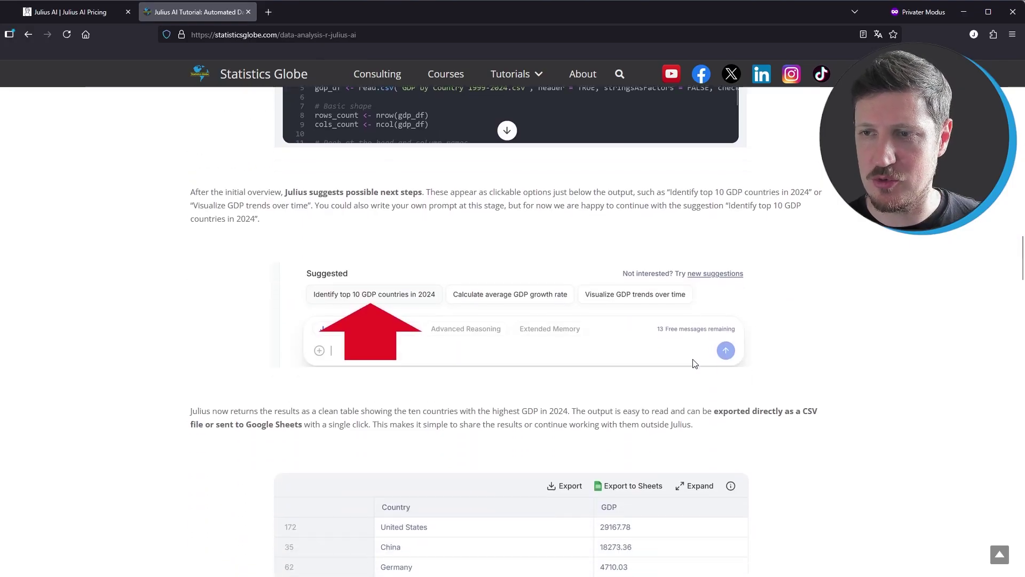
pyautogui.scroll(-10, 695, 364)
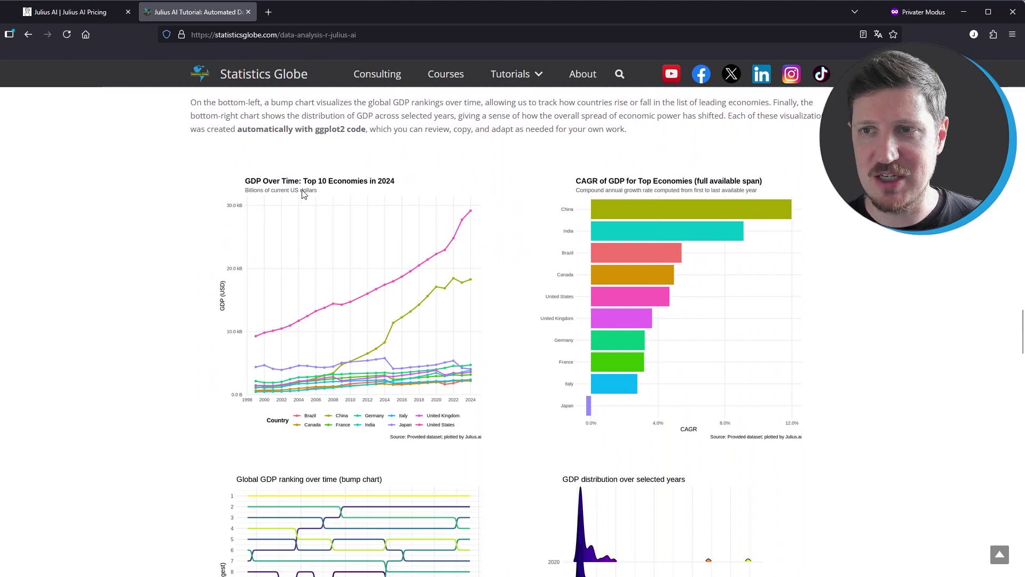
pyautogui.scroll(-20, 732, 331)
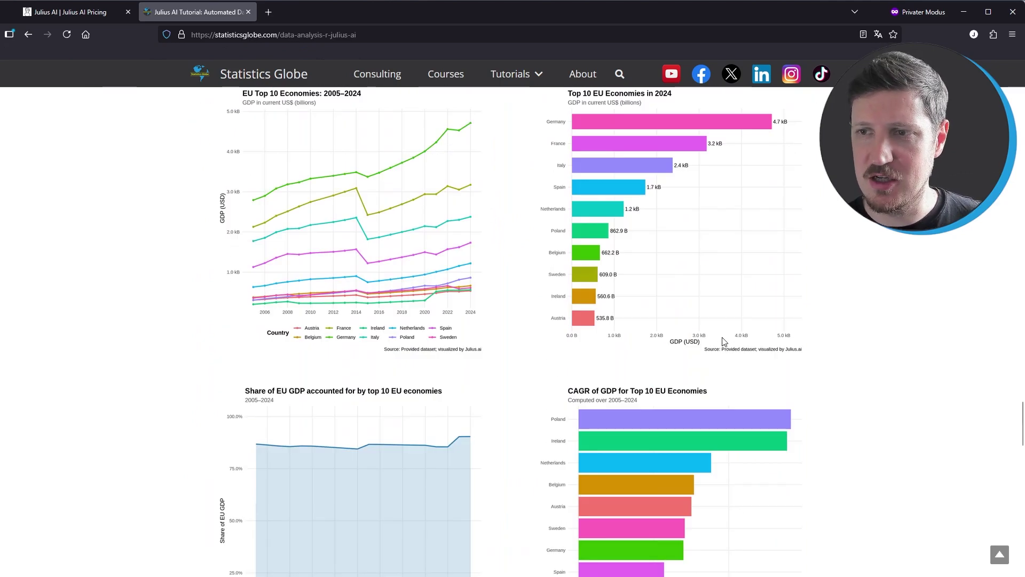
pyautogui.scroll(-15, 739, 315)
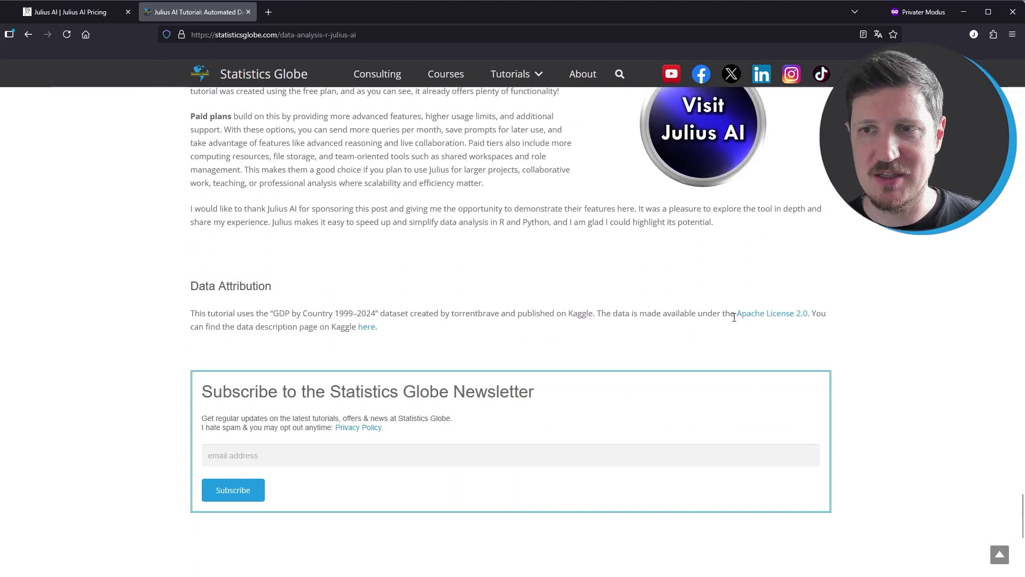